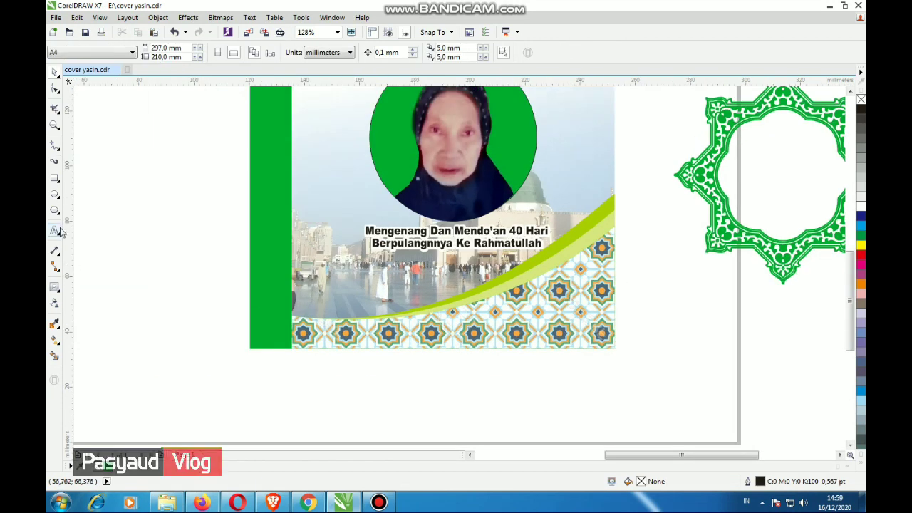
- Place an artistic-text insertion point on the blank canvas just below the cover
left_click(60, 228)
left_click(408, 396)
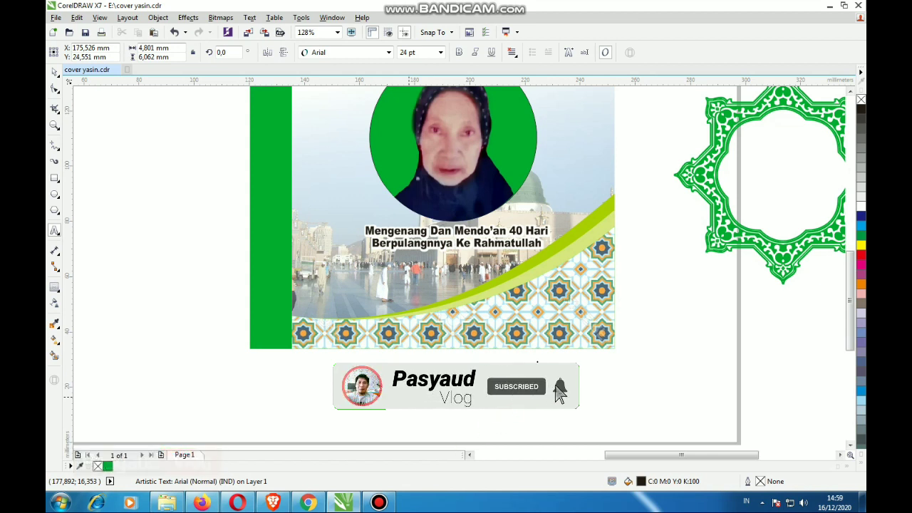
type("UANGKE")
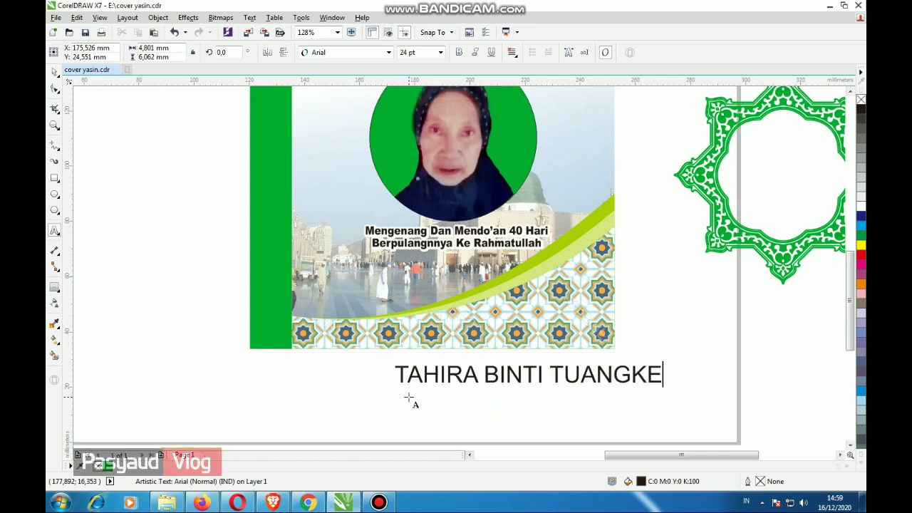
left_click(54, 72)
left_click(342, 52)
left_click(388, 52)
left_click(539, 193)
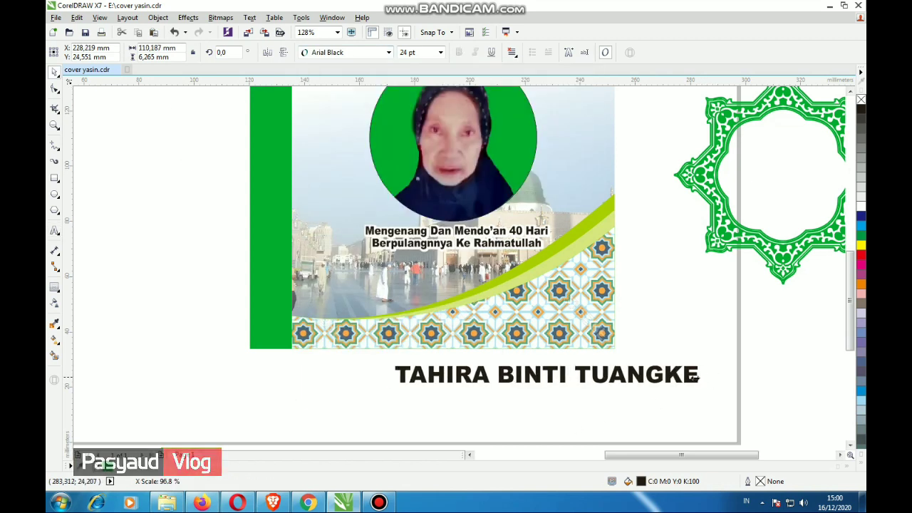
- Colour the name cyan and move it onto the mosque photo beneath the heading
left_click_drag(551, 373, 441, 275)
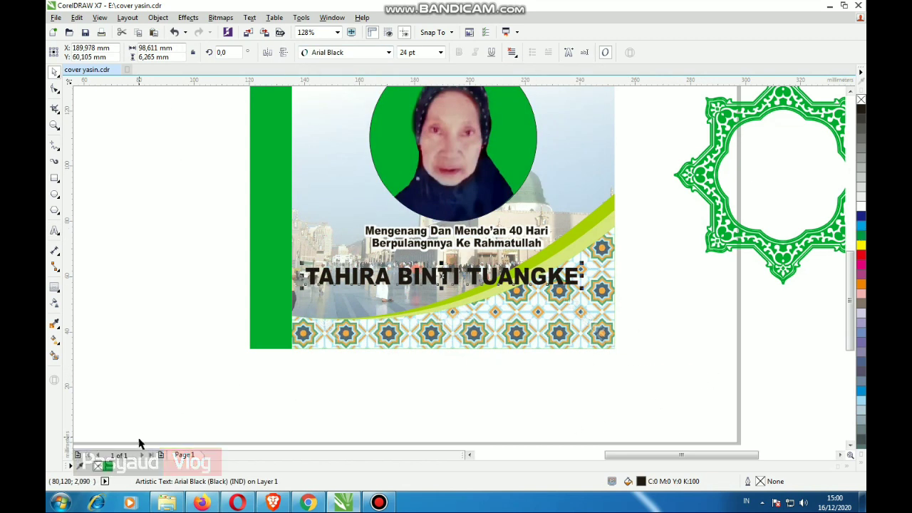
scroll(460, 313, "up", 1)
left_click(458, 253)
left_click(457, 259)
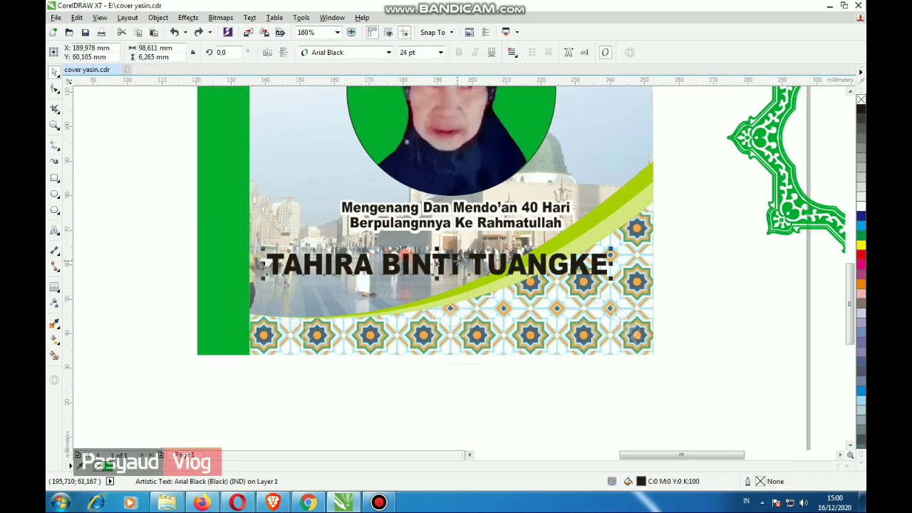
left_click(861, 225)
scroll(498, 249, "up", 1)
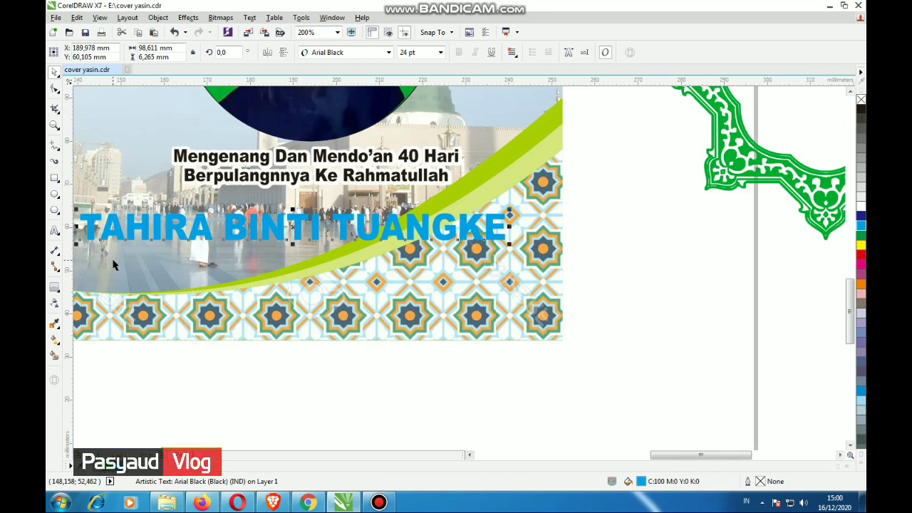
scroll(103, 246, "left", 2)
left_click_drag(122, 227, 373, 204)
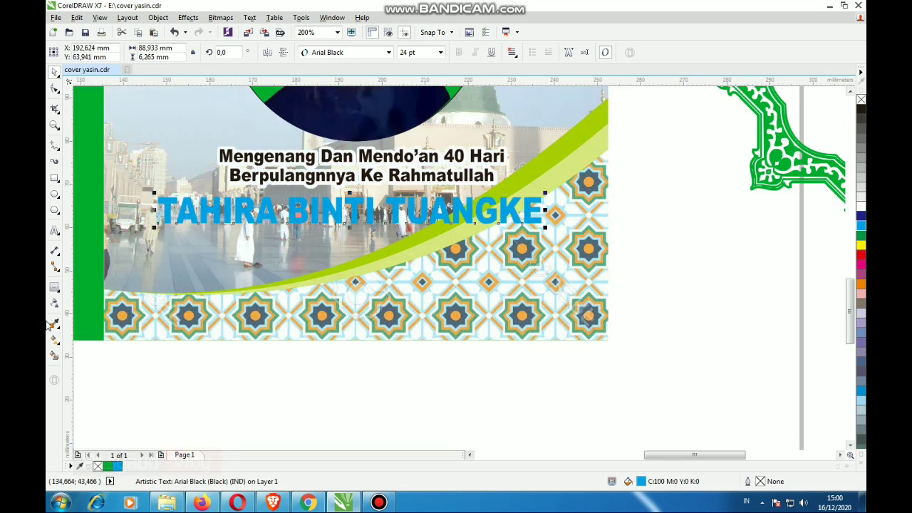
- Apply a yellow outside contour to the name and thin it to about 0.413 mm
left_click(55, 287)
left_click(562, 52)
left_click(560, 80)
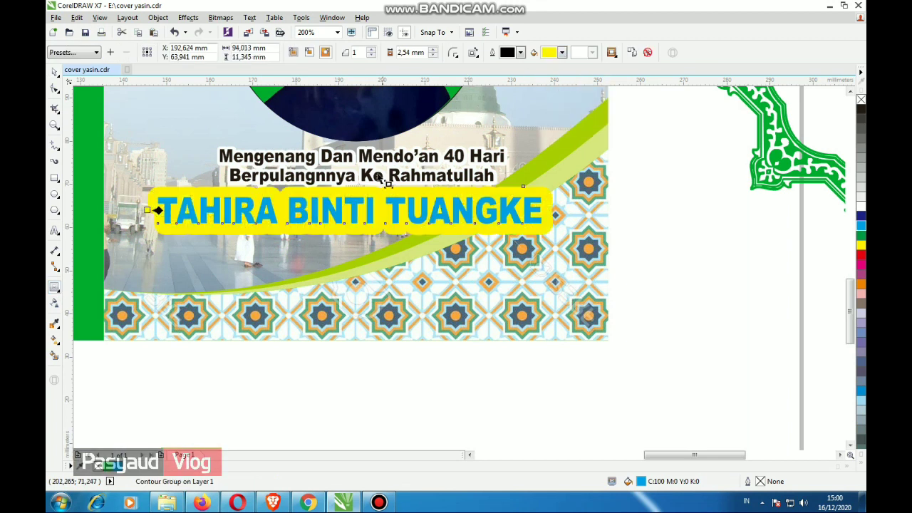
scroll(89, 325, "up", 2)
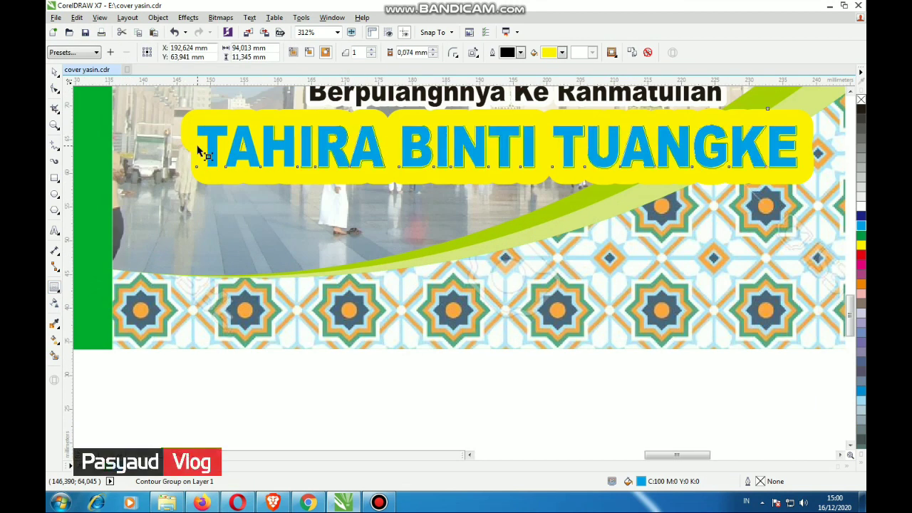
left_click_drag(182, 146, 195, 146)
scroll(191, 151, "down", 1)
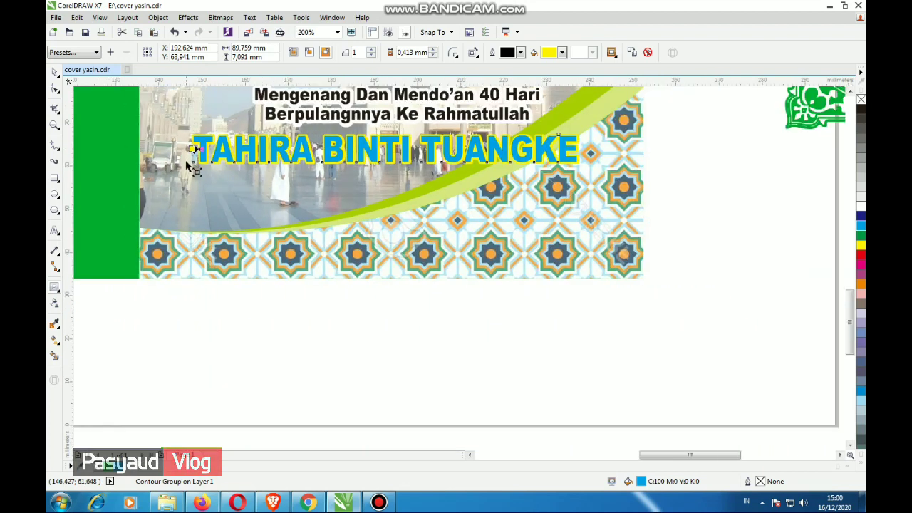
scroll(191, 151, "down", 1)
left_click(402, 329)
scroll(418, 305, "up", 1)
scroll(417, 305, "up", 1)
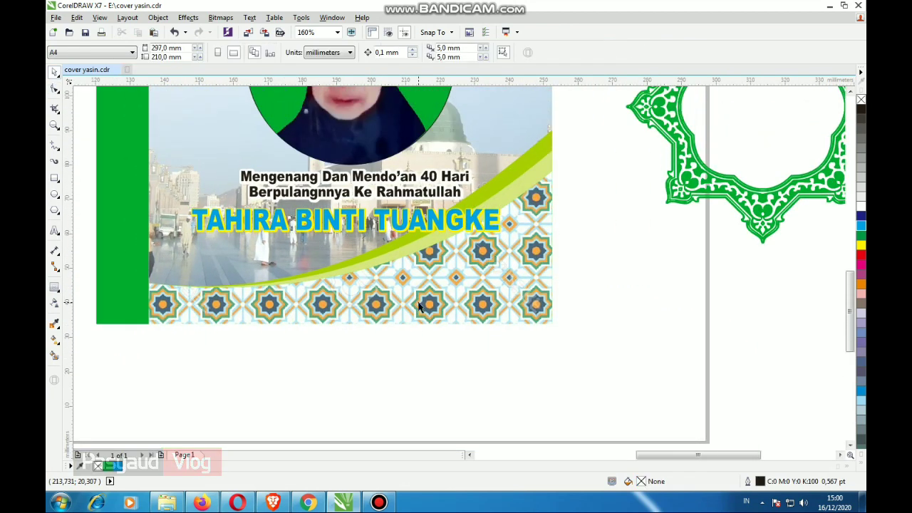
left_click(418, 222)
scroll(417, 222, "left", 1)
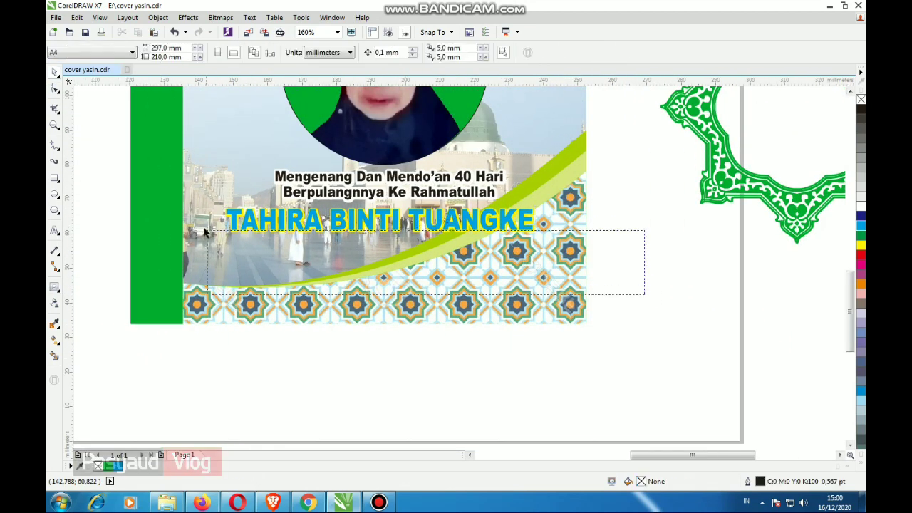
left_click(55, 288)
left_click(91, 287)
scroll(231, 230, "up", 1)
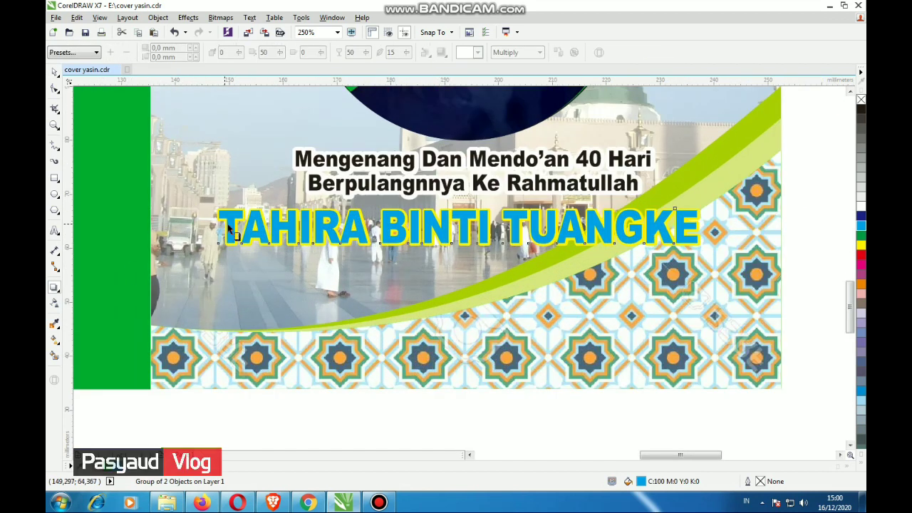
left_click_drag(223, 225, 698, 228)
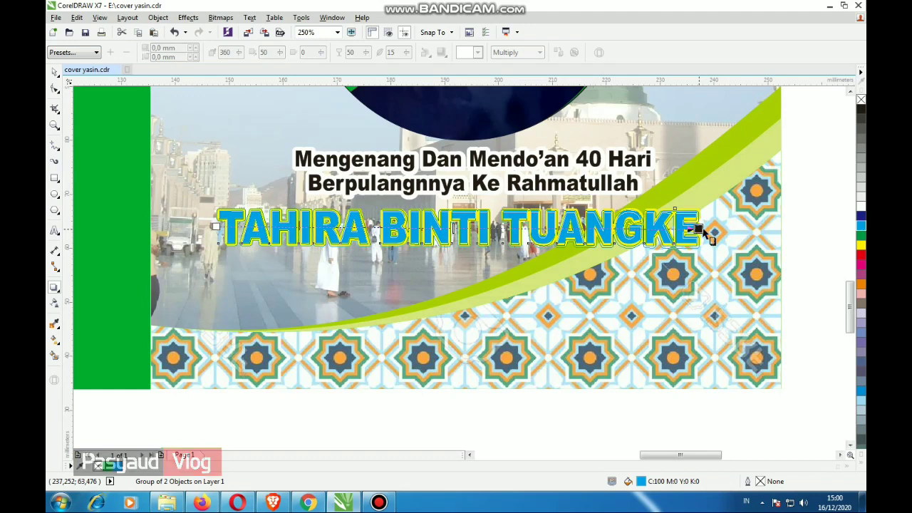
scroll(481, 229, "up", 1)
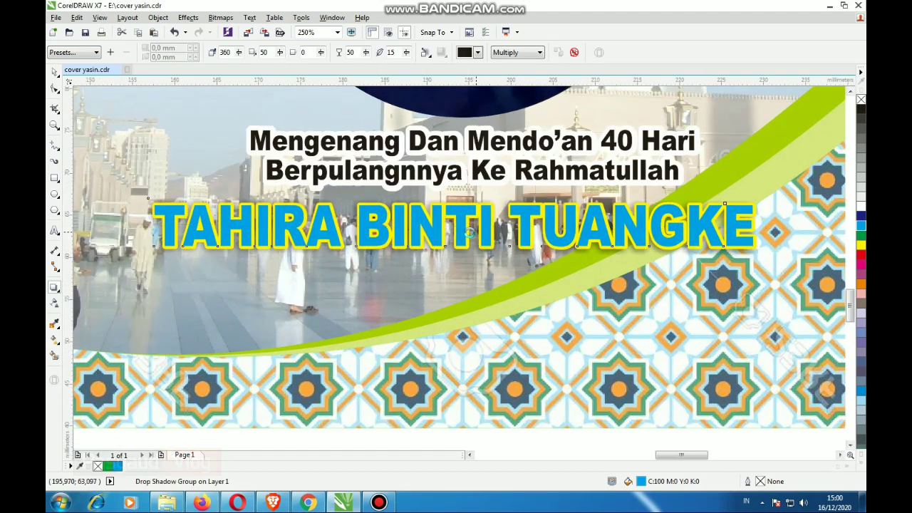
scroll(485, 225, "down", 1)
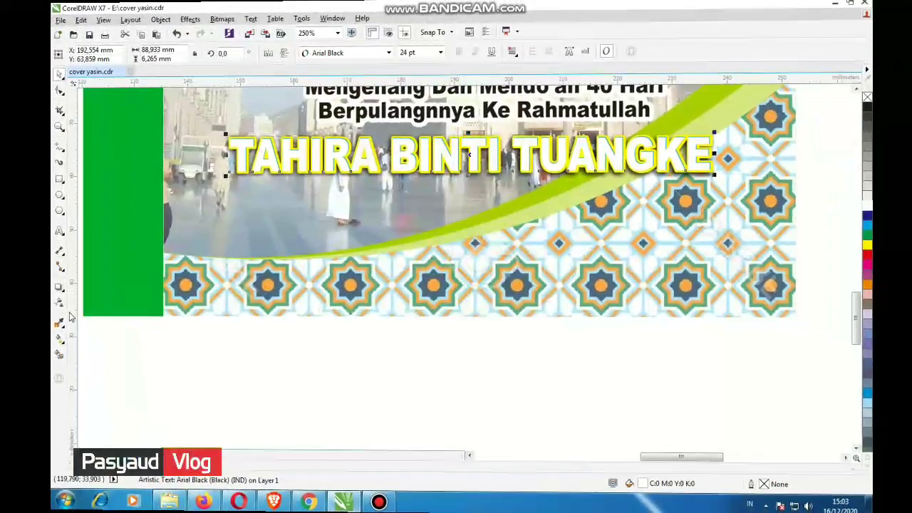
- Apply a linear fountain transparency stretched across the name for a glossy highlight
left_click(55, 301)
left_click(86, 52)
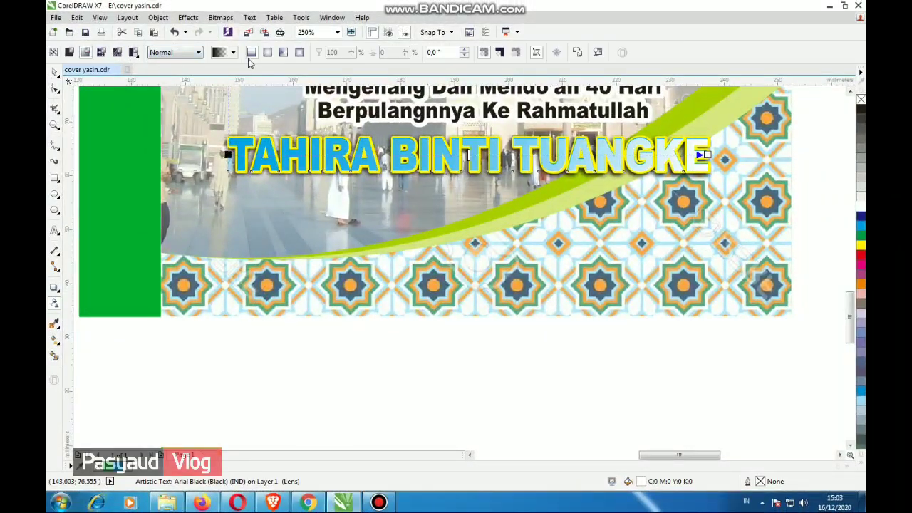
left_click(267, 54)
left_click_drag(707, 154, 758, 163)
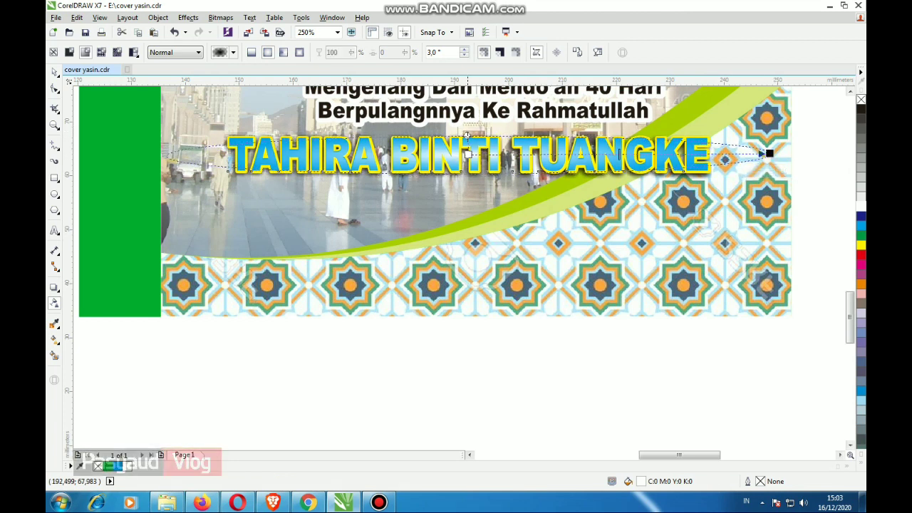
scroll(467, 150, "up", 3)
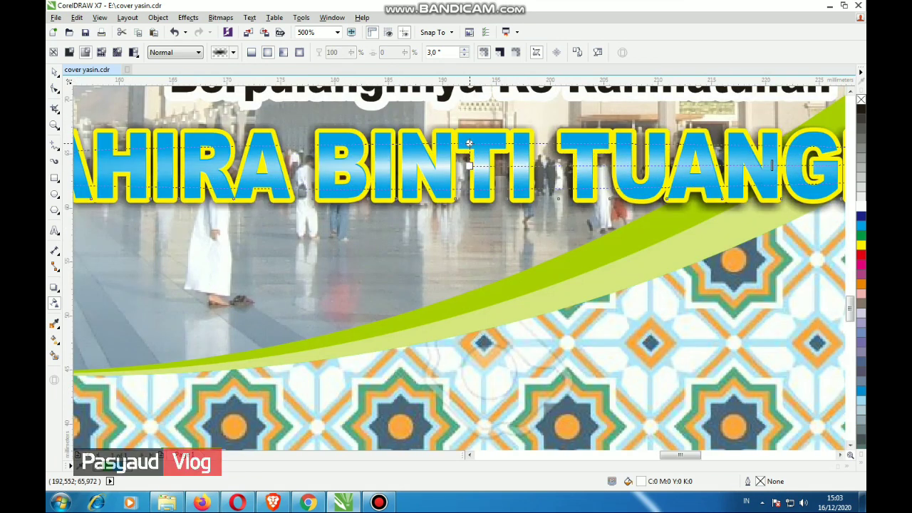
scroll(468, 143, "down", 3)
key("space")
- Move the photo circle group higher up on the cover
left_click(675, 364)
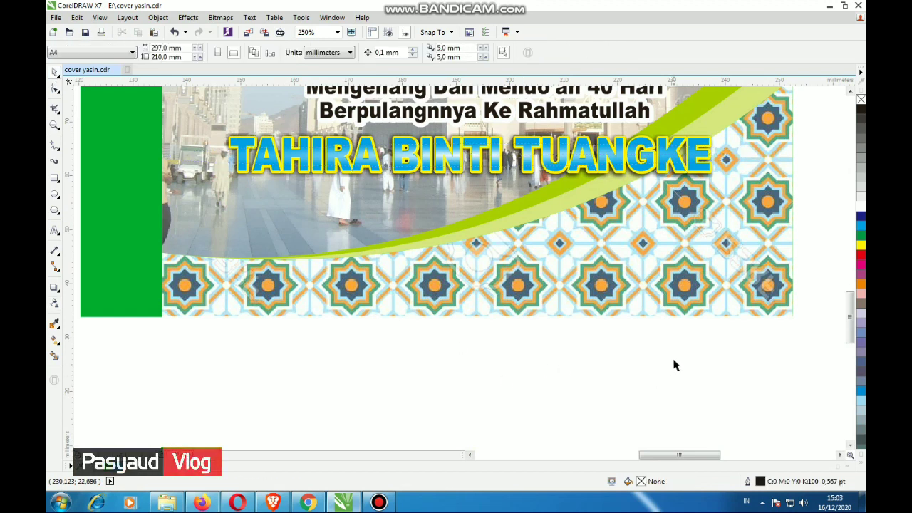
left_click_drag(276, 219, 225, 151)
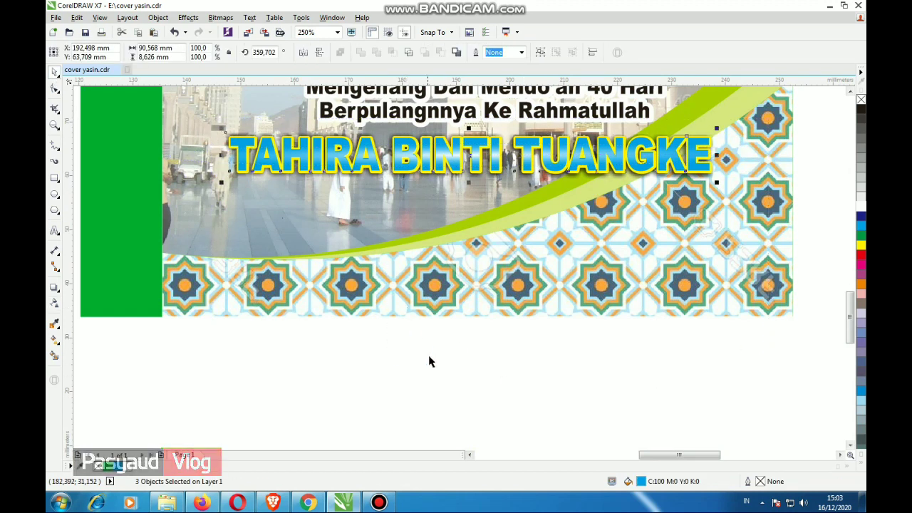
left_click(428, 361)
scroll(428, 361, "down", 3)
scroll(451, 326, "up", 2)
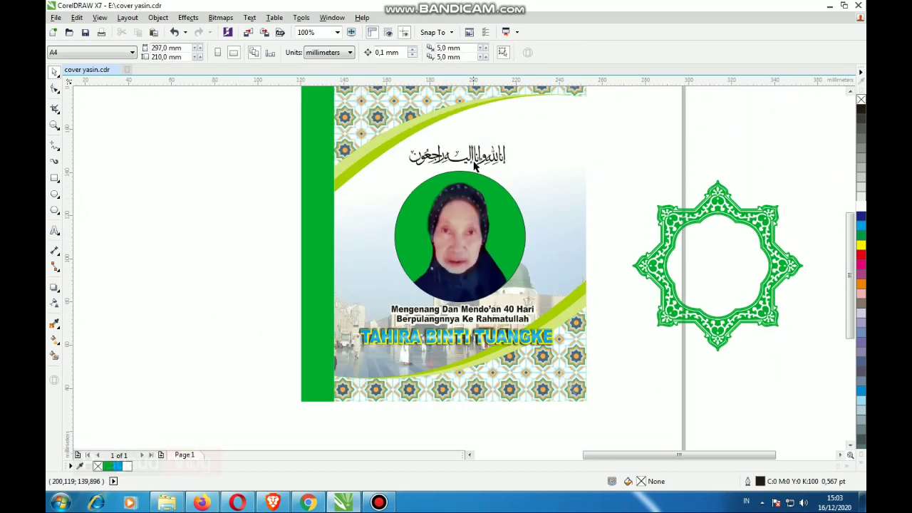
mouse_move(475, 166)
left_mouse_down()
mouse_move(498, 262)
mouse_move(527, 274)
left_mouse_up()
- Raise the two-line heading under the photo, then shrink the name slightly and move it up
left_click(490, 312)
left_click_drag(490, 311, 490, 280)
left_click_drag(527, 336, 527, 307)
scroll(527, 325, "up", 1)
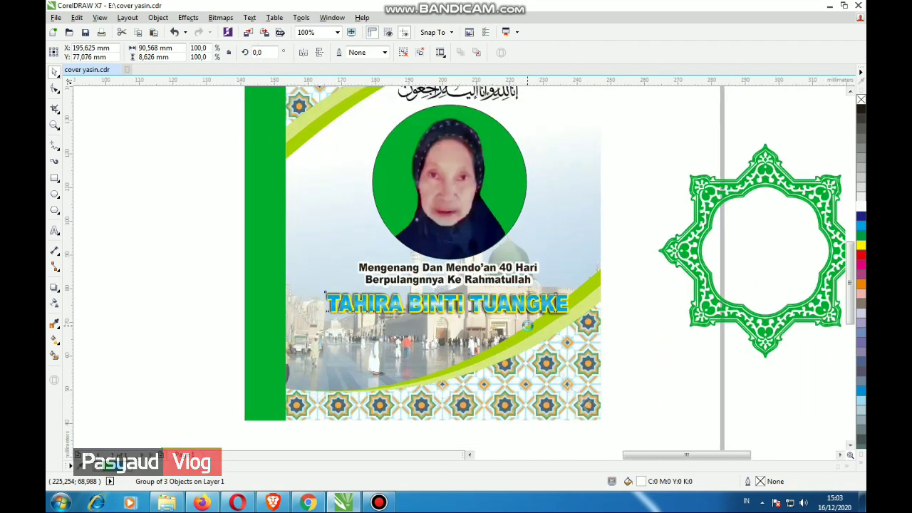
scroll(527, 325, "up", 2)
left_click_drag(607, 258, 572, 263)
left_click_drag(445, 281, 442, 269)
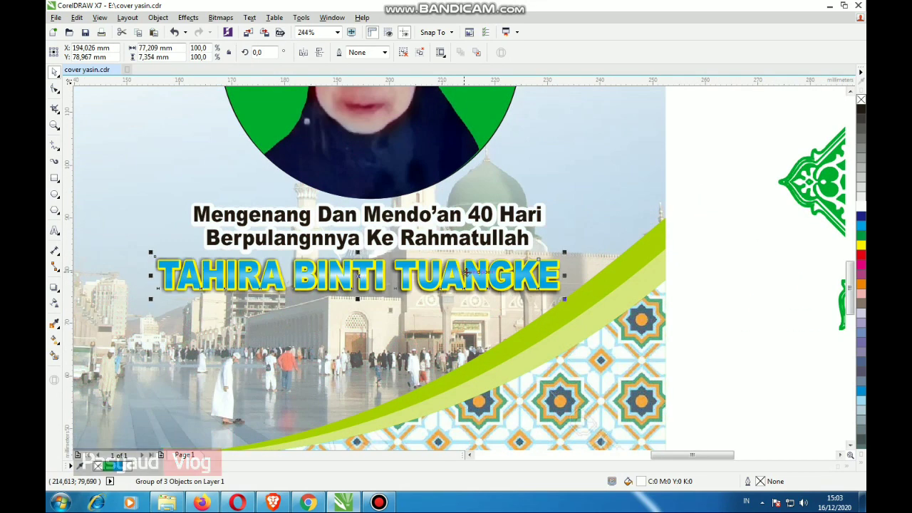
- Nudge the name group into place and put a text cursor after 'Rahmatullah'
left_click_drag(467, 281, 470, 278)
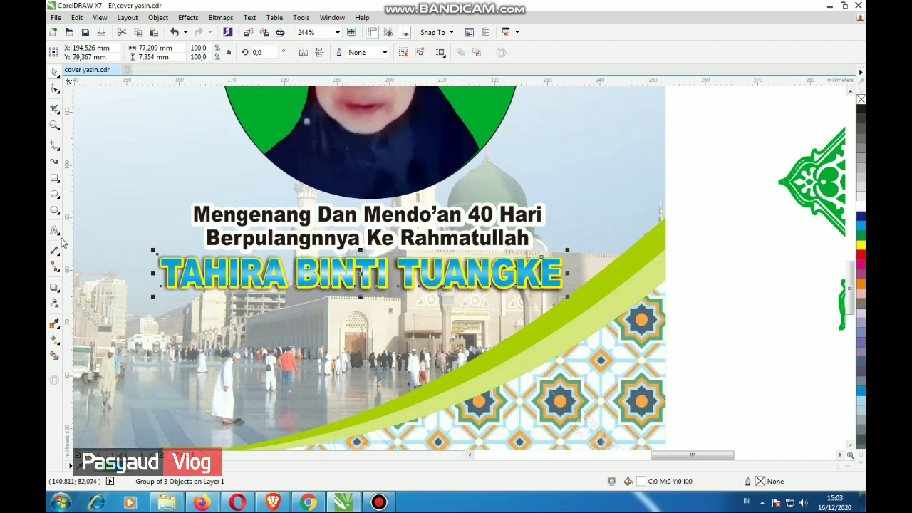
left_click(60, 237)
left_click(89, 229)
left_click(529, 237)
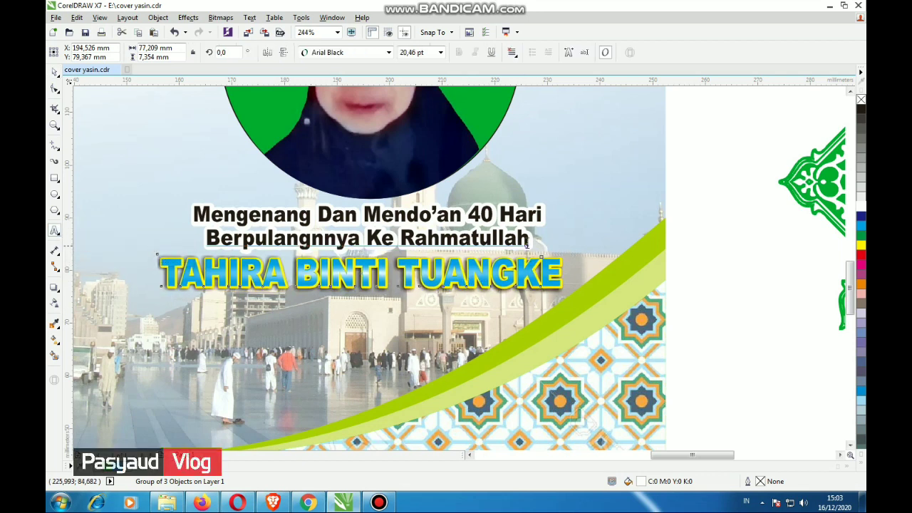
- Append 'Almarhumah' to the heading's second line, fixing typos along the way
type("Almarhum")
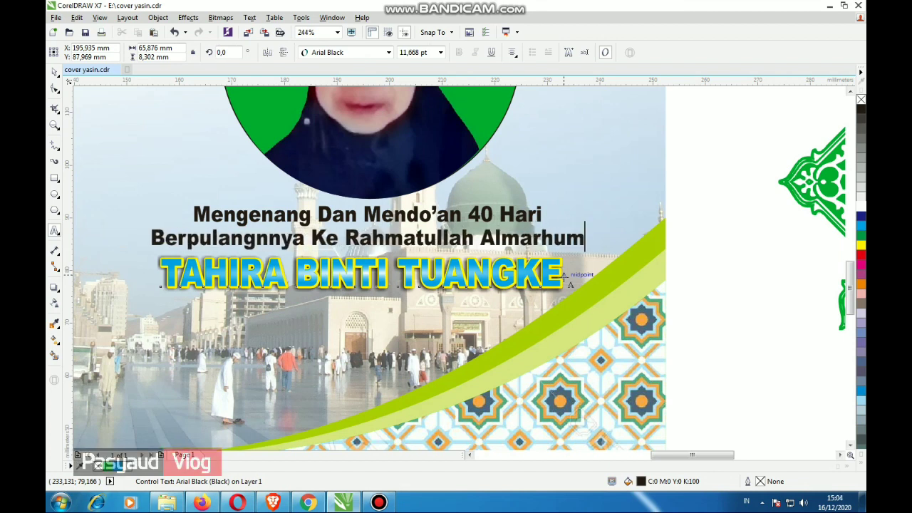
type("ah")
left_click(57, 75)
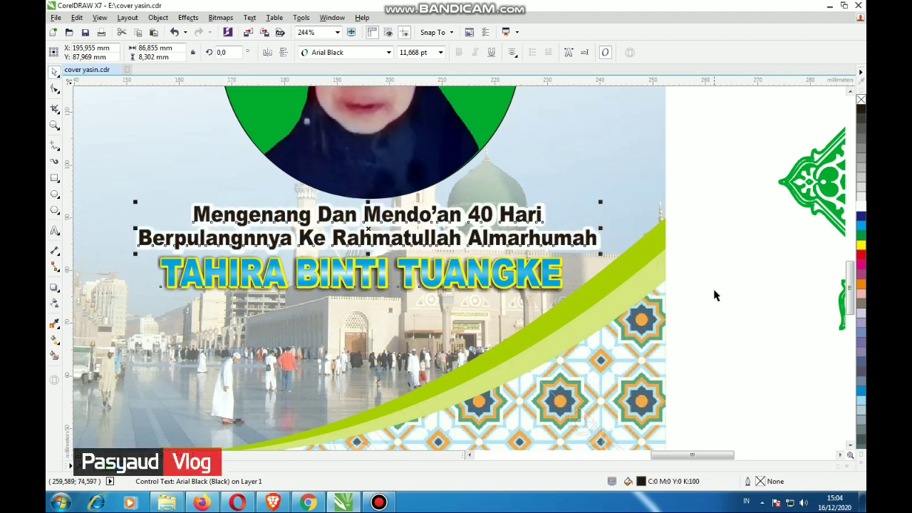
left_click(714, 292)
scroll(714, 292, "down", 2)
scroll(713, 281, "up", 2)
scroll(708, 287, "up", 1)
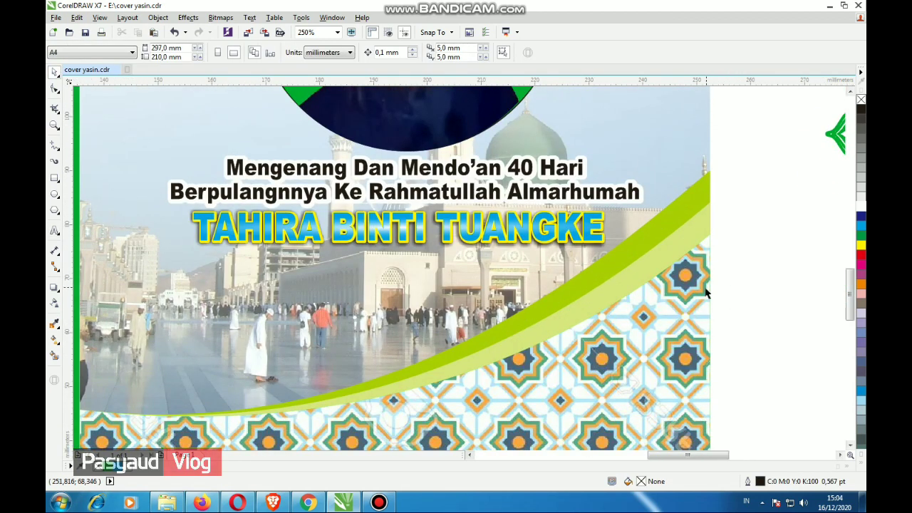
left_click(54, 231)
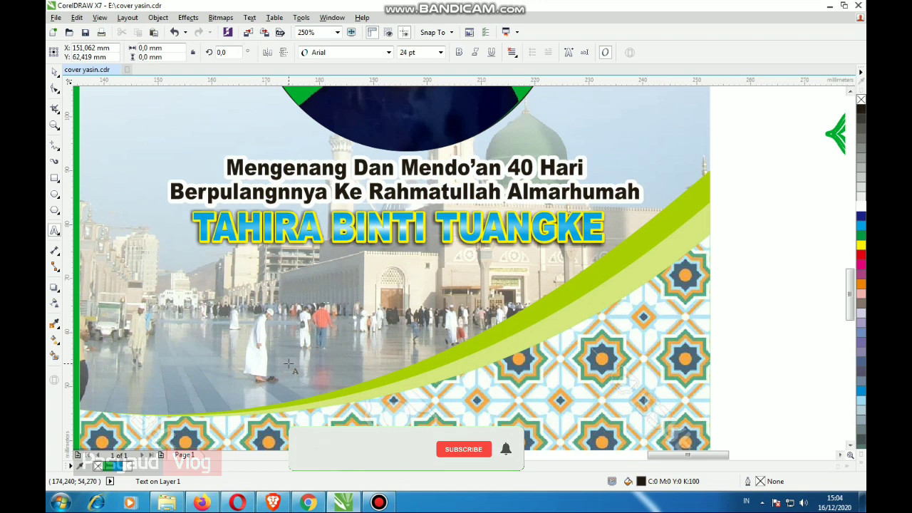
type("Lahirm")
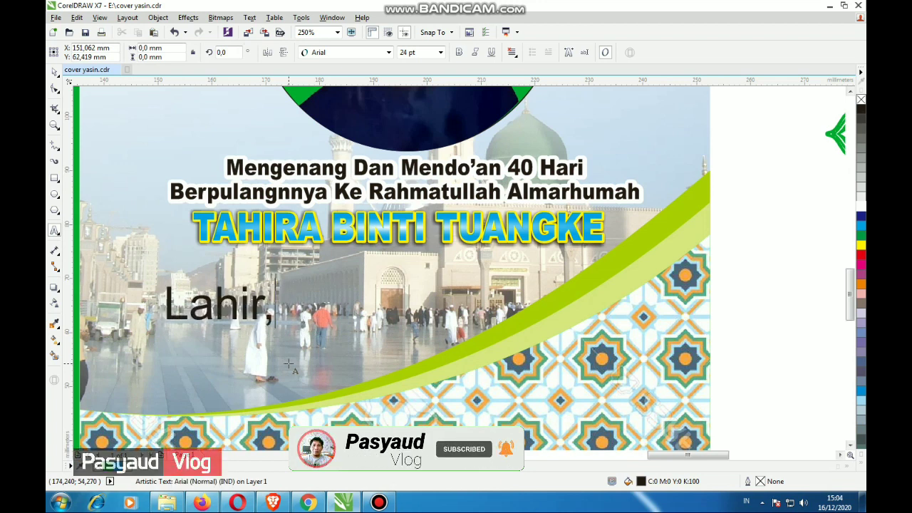
type("Palopo")
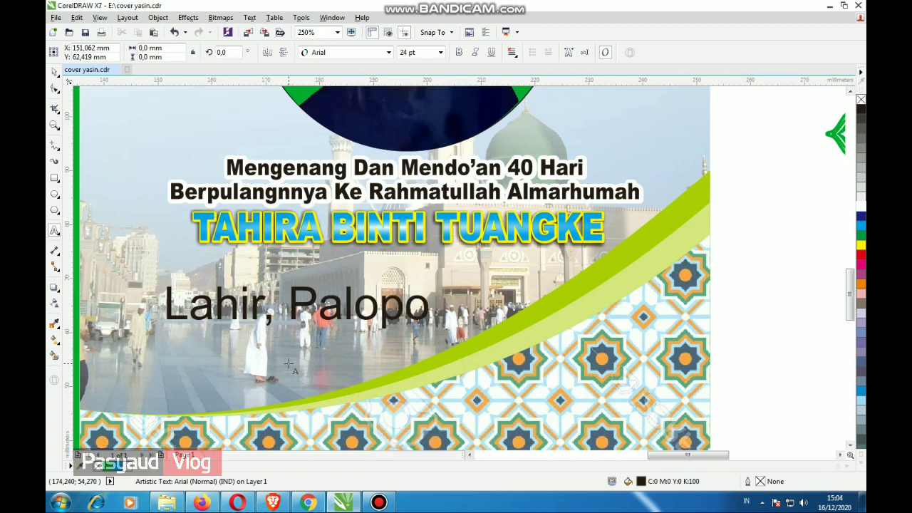
type(" 31 Des")
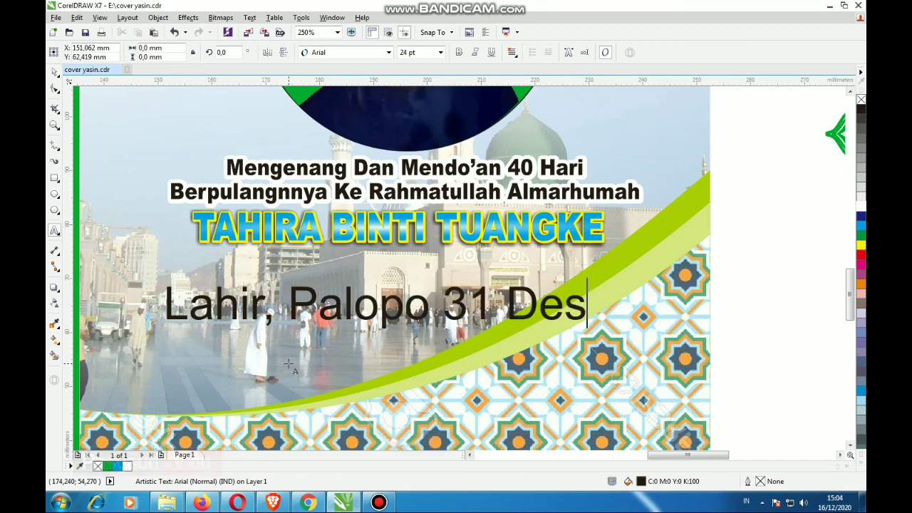
type("embe")
type(" 19")
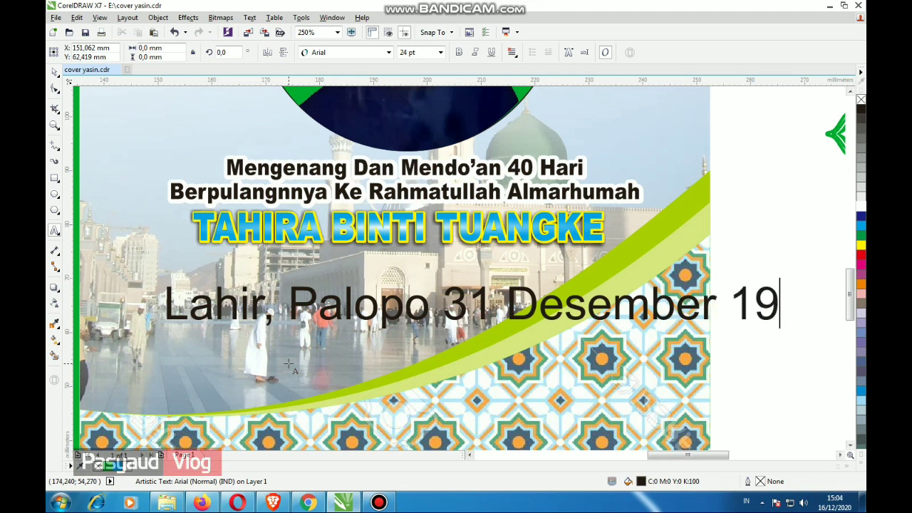
type("59")
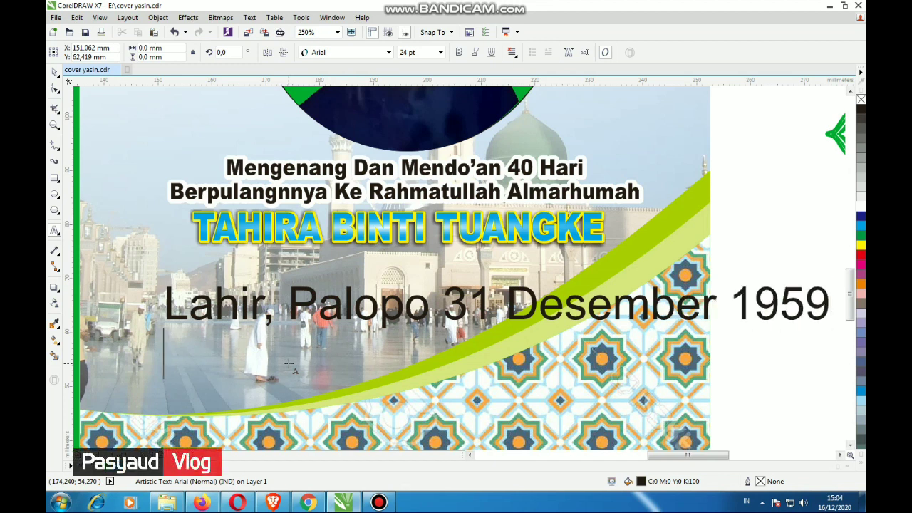
type("Wafat :")
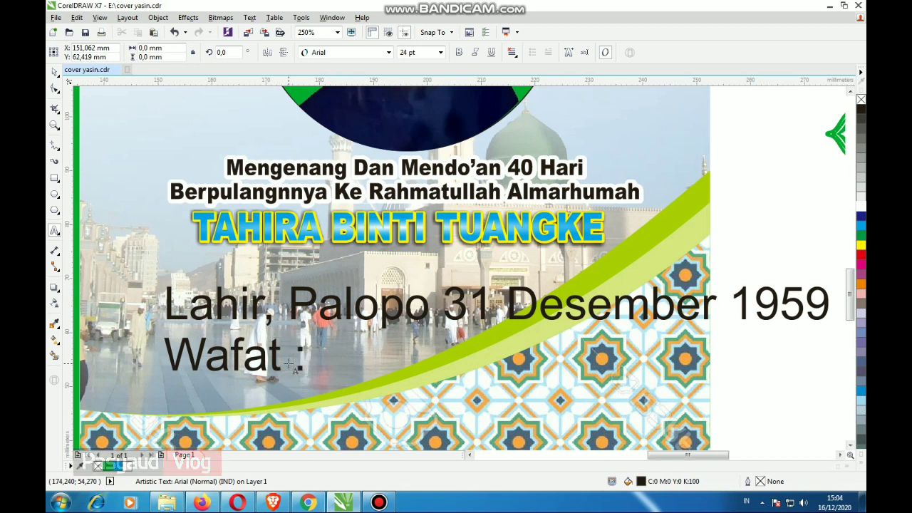
type("Palopo")
type("Des")
key("BackSpace")
key("BackSpace")
key("BackSpace")
key("BackSpace")
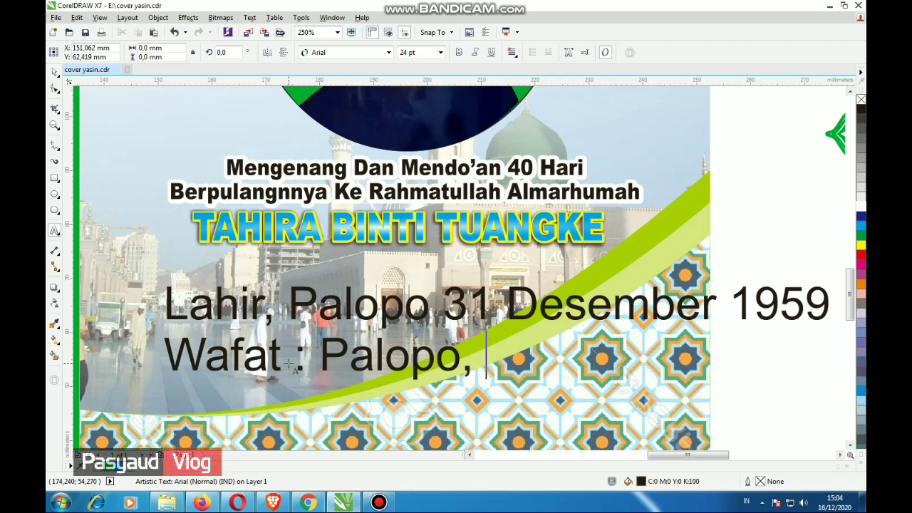
type("3 Desembsr ")
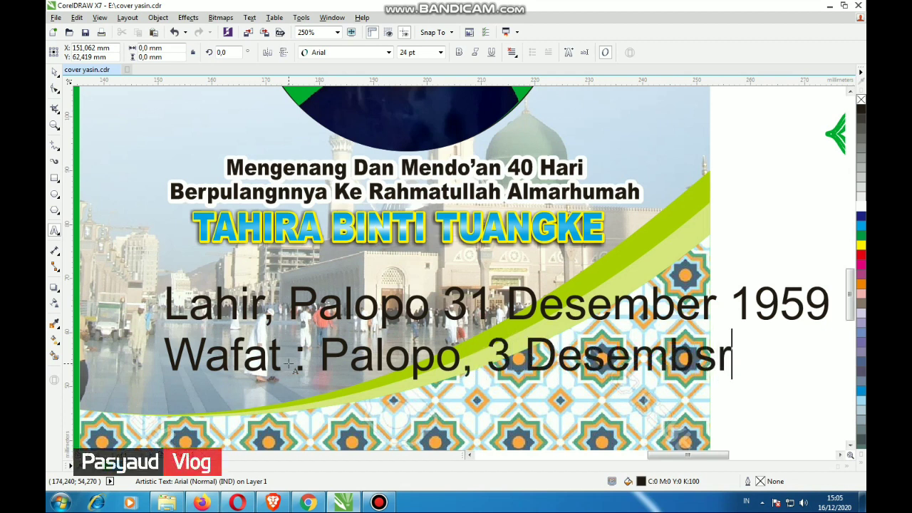
type("2020")
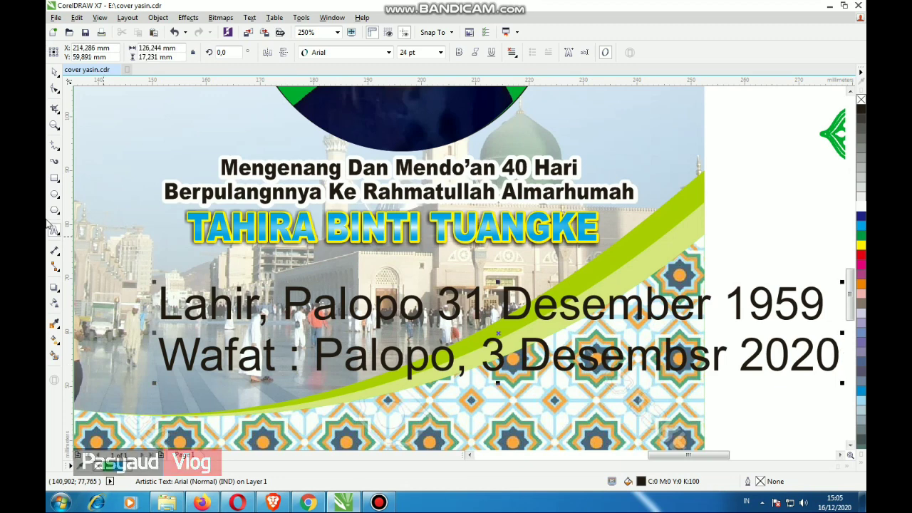
left_click(260, 305)
- Insert ':' after Lahir, set the date lines in Arial Black and scale them down
type(":")
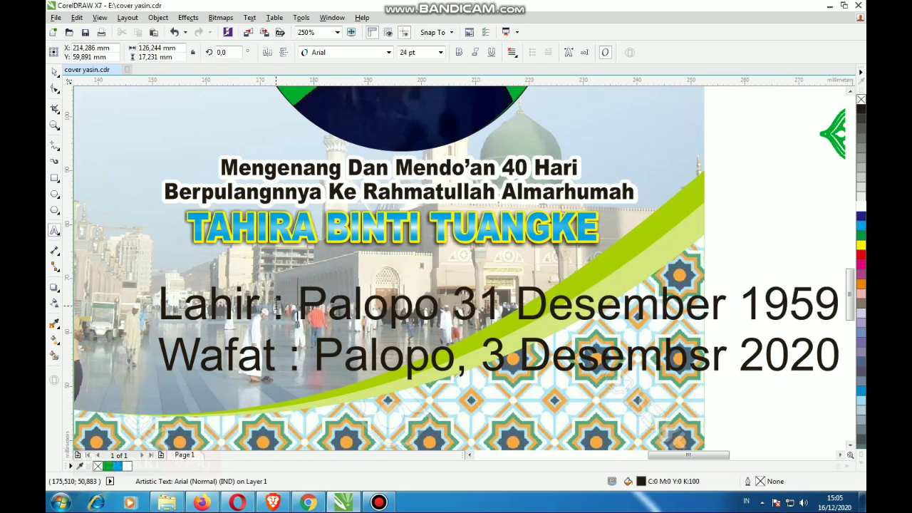
scroll(249, 280, "down", 2)
left_click(388, 52)
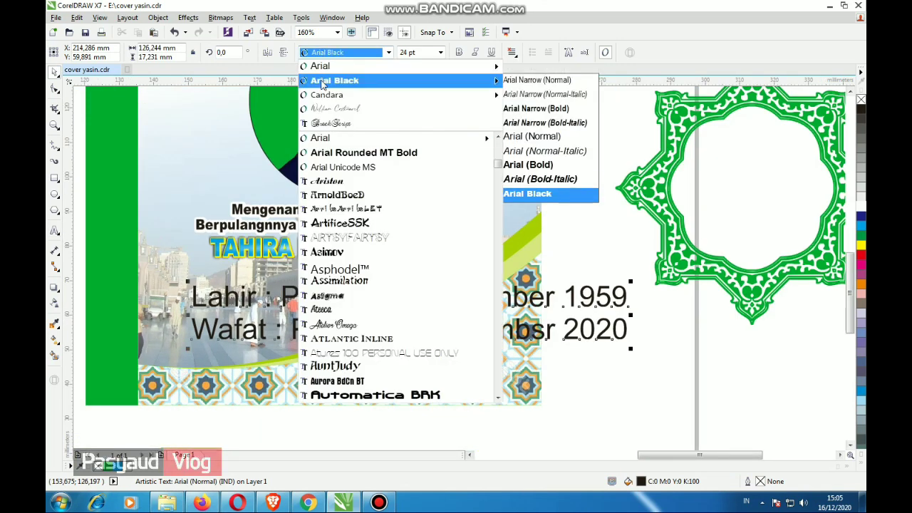
left_click(342, 84)
left_click(512, 52)
left_click(524, 77)
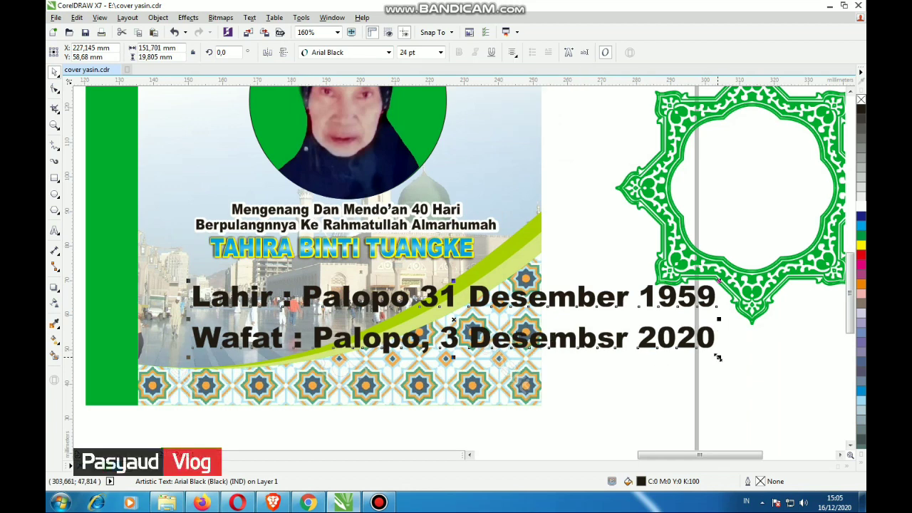
left_click_drag(717, 357, 510, 379)
- Tighten the line spacing so the Wafat line sits closer to the Lahir line
left_click(54, 88)
scroll(183, 306, "up", 3)
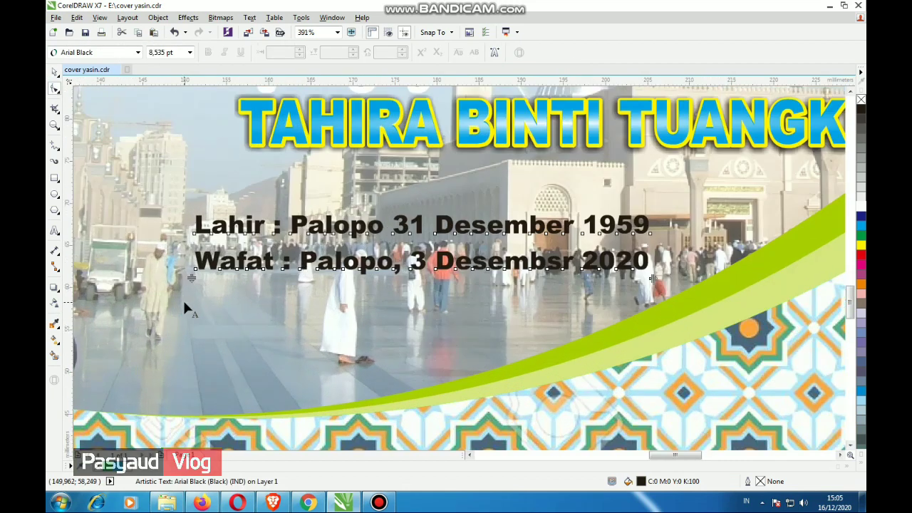
left_click_drag(191, 278, 191, 269)
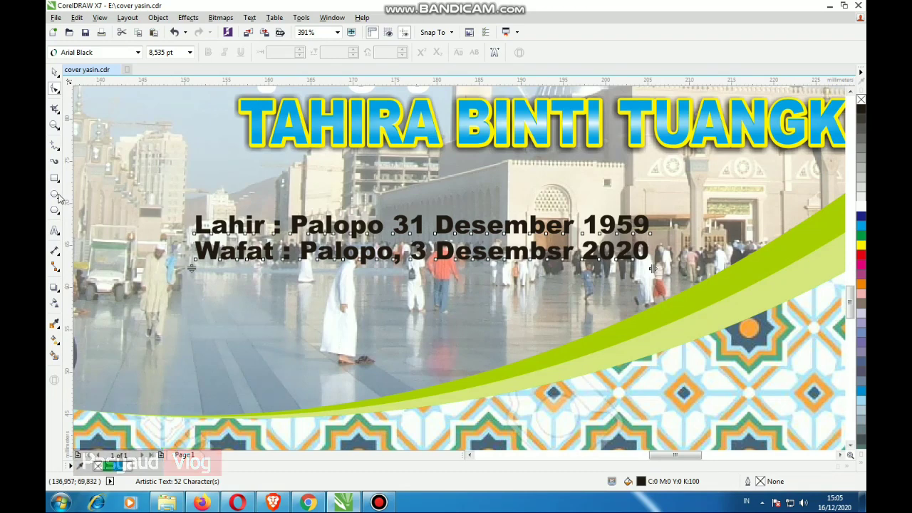
scroll(596, 319, "up", 1)
- Correct 'Desembsr' to 'Desember' in the Wafat line
key("F8")
left_click(550, 235)
key("BackSpace")
type("e")
scroll(549, 235, "down", 3)
scroll(534, 213, "down", 2)
key("ctrl+space")
scroll(522, 185, "up", 3)
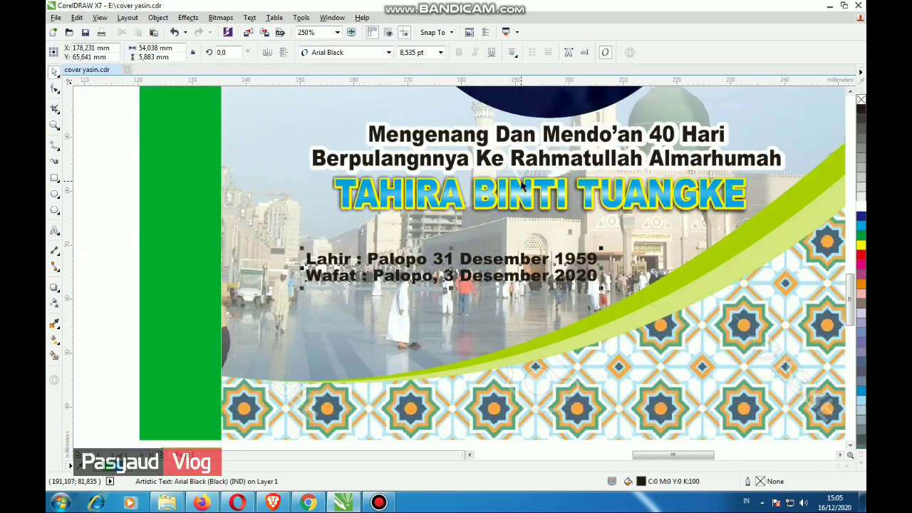
- Add a white outside contour about 0.369 mm wide around the date lines
left_click(54, 287)
left_click(84, 297)
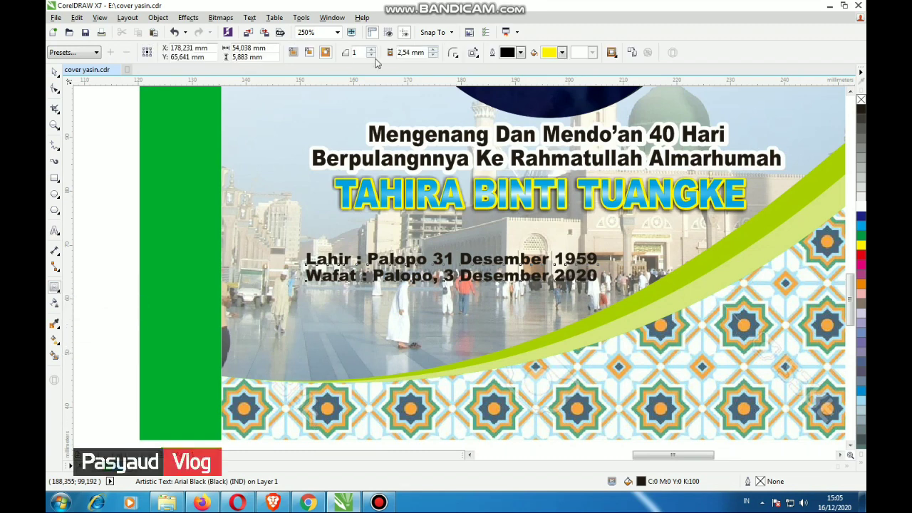
left_click_drag(306, 269, 588, 293)
left_click(561, 53)
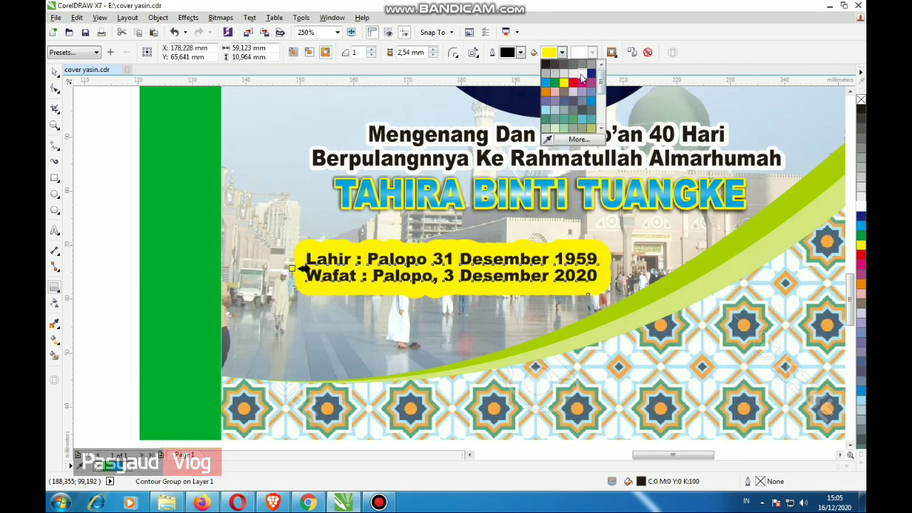
left_click(583, 79)
scroll(260, 264, "up", 1)
scroll(260, 263, "up", 1)
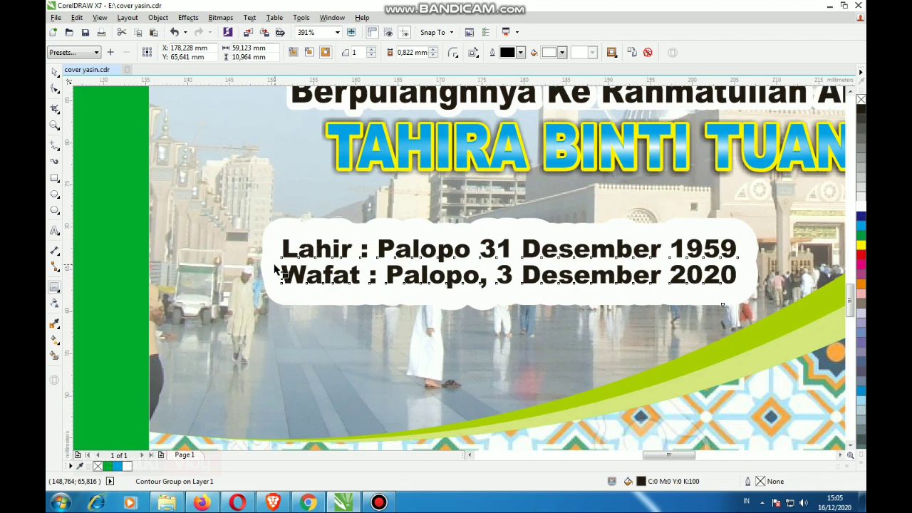
scroll(275, 268, "up", 1)
scroll(275, 268, "up", 3)
left_click_drag(289, 267, 287, 258)
- Move the date lines up to sit beneath the name
scroll(287, 258, "down", 3)
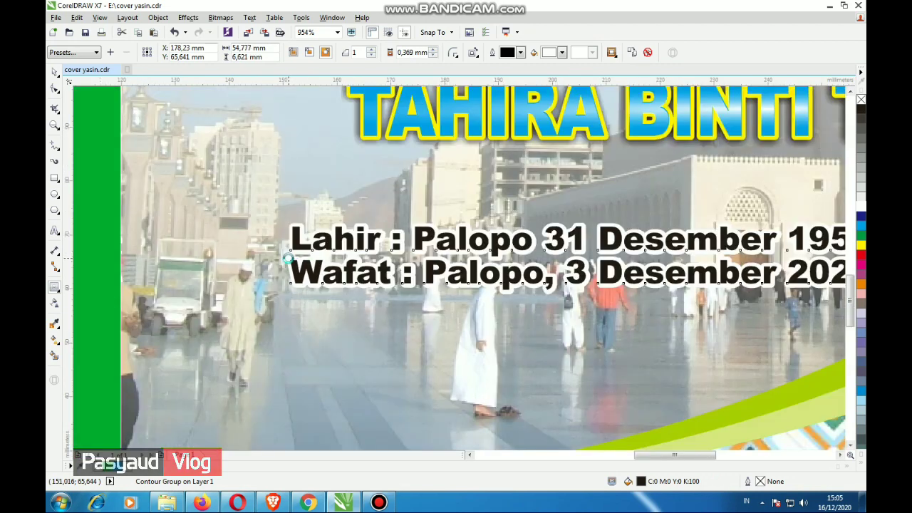
scroll(287, 257, "down", 5)
left_click_drag(292, 258, 334, 242)
- Enlarge the birth and death date lines slightly
left_click(630, 296)
scroll(477, 266, "up", 2)
left_click(472, 238)
left_click_drag(479, 244, 491, 258)
scroll(436, 276, "up", 3)
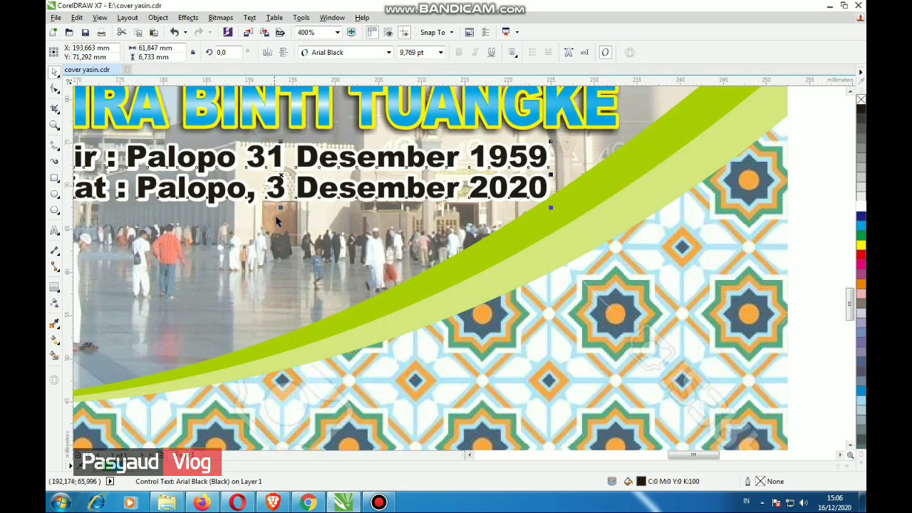
scroll(279, 207, "down", 3)
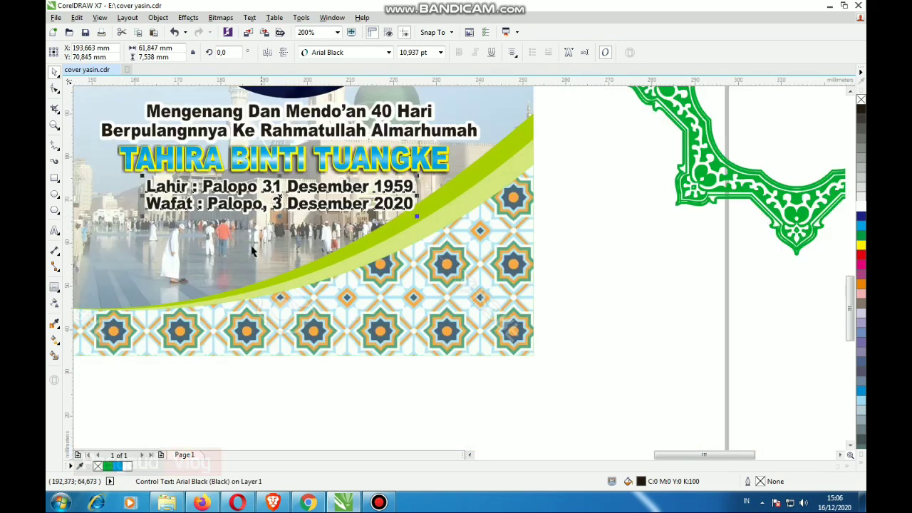
- Insert a 0 before the 3 so the death date reads 03 Desember 2020
left_click(54, 230)
scroll(225, 219, "up", 3)
left_click(317, 185)
type("0")
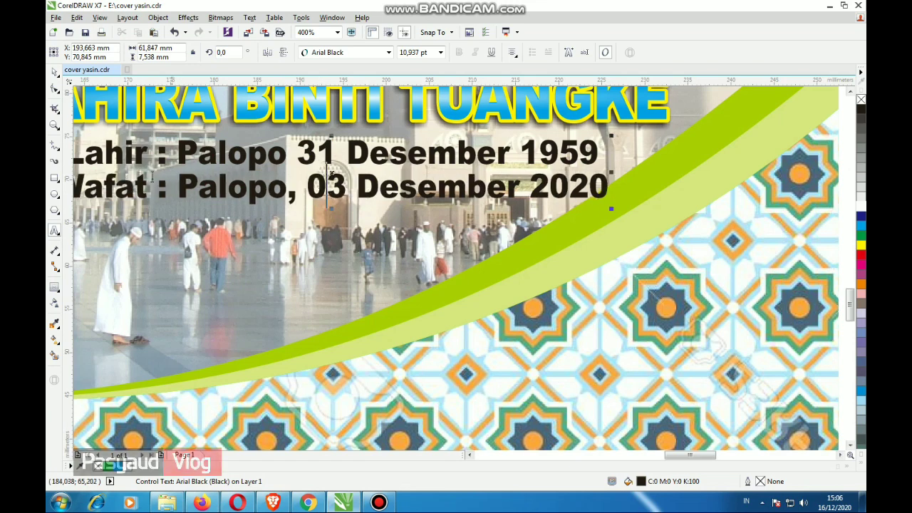
scroll(710, 289, "down", 3)
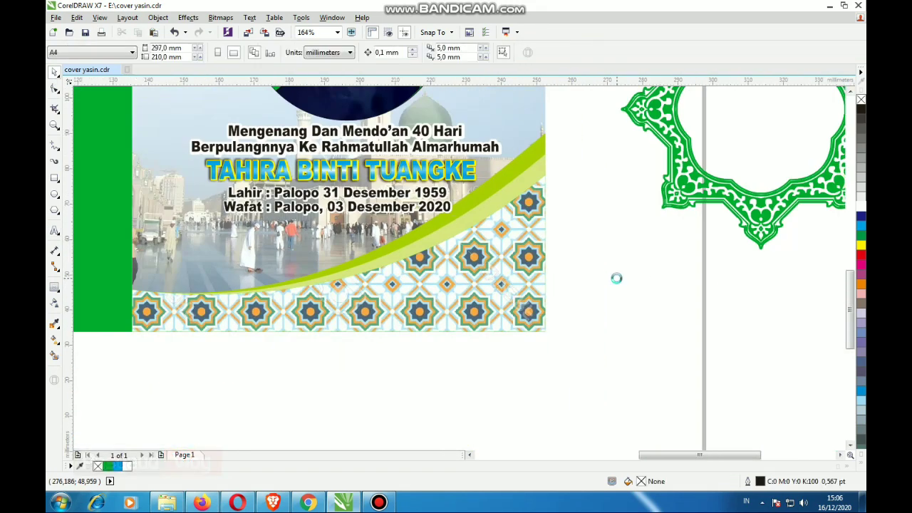
- Colour the date lines red from the palette
left_click(461, 218)
left_click(859, 235)
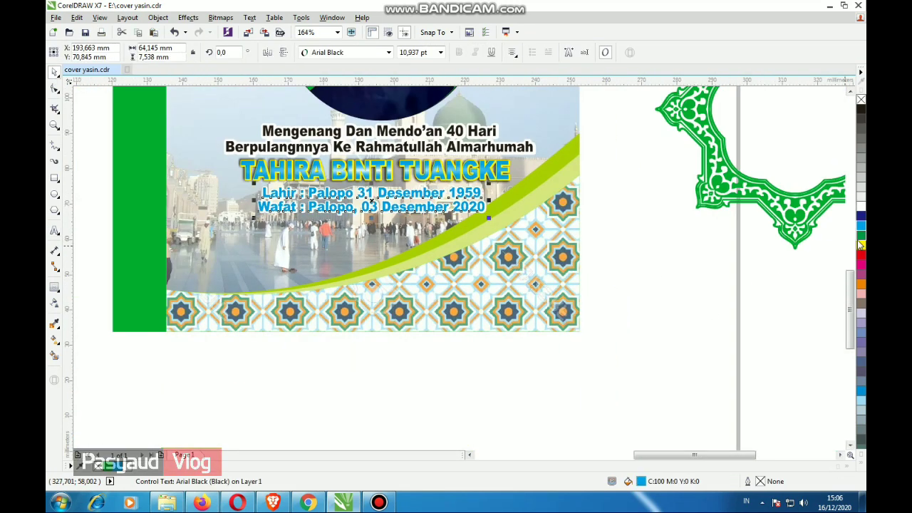
left_click(861, 245)
left_click(860, 257)
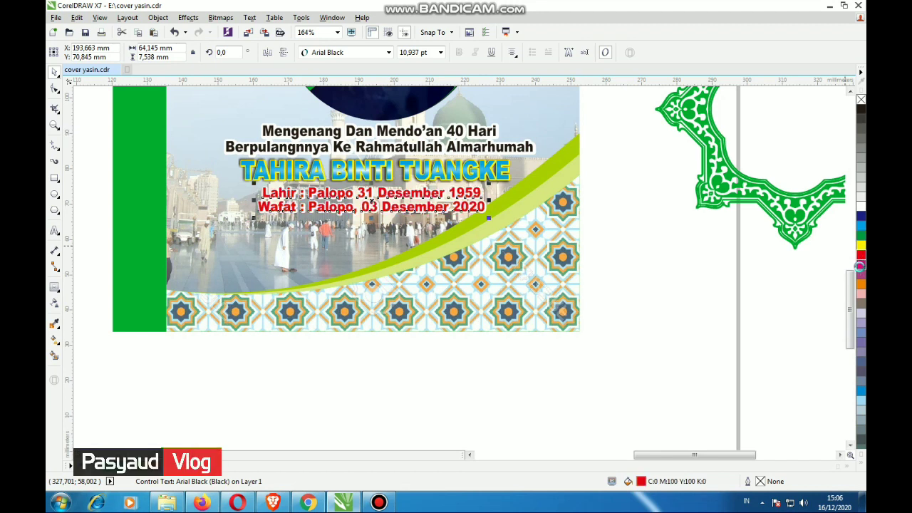
left_click(860, 254)
- Nudge the title and date block left and the dates down, centring them under the name
left_click_drag(470, 228, 467, 228)
left_click(631, 271)
left_click_drag(195, 110, 541, 217)
left_click_drag(304, 223, 301, 225)
key("Left")
key("Left")
key("Left")
key("Tab")
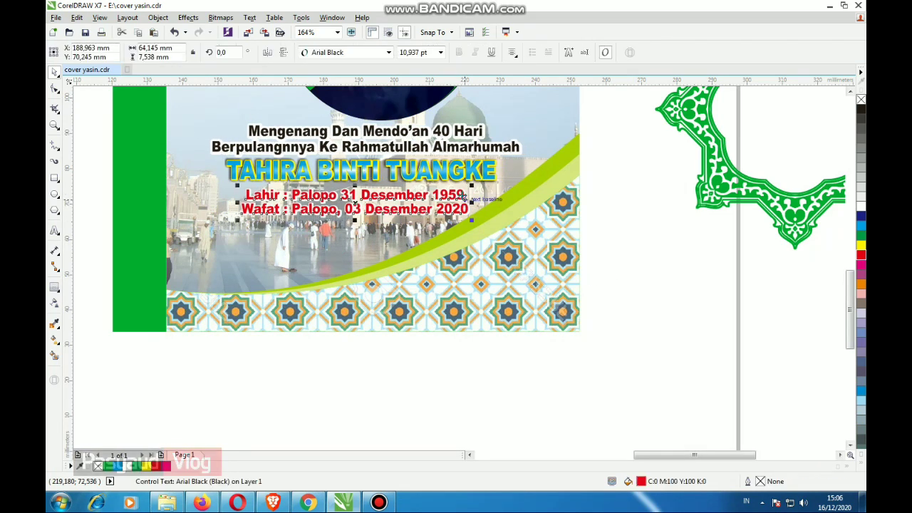
key("Down")
left_click(599, 251)
scroll(465, 257, "up", 2)
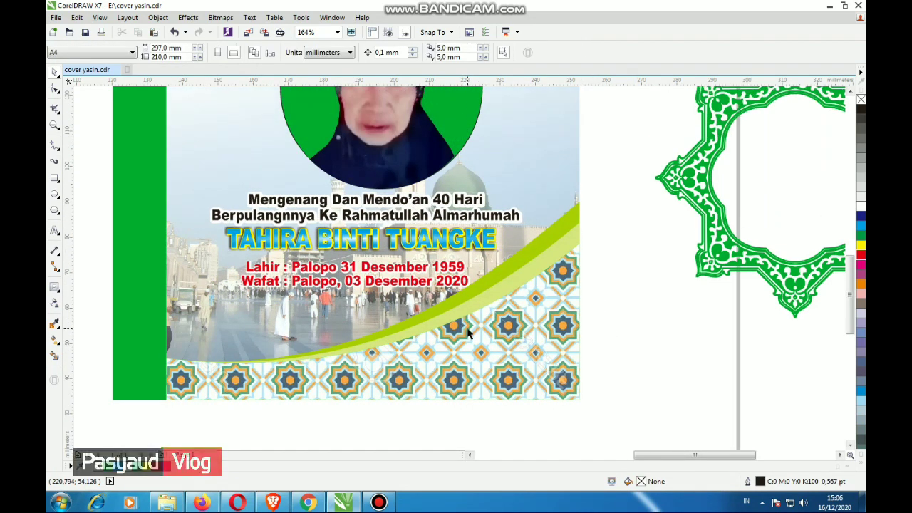
scroll(614, 320, "down", 4)
left_click(501, 191)
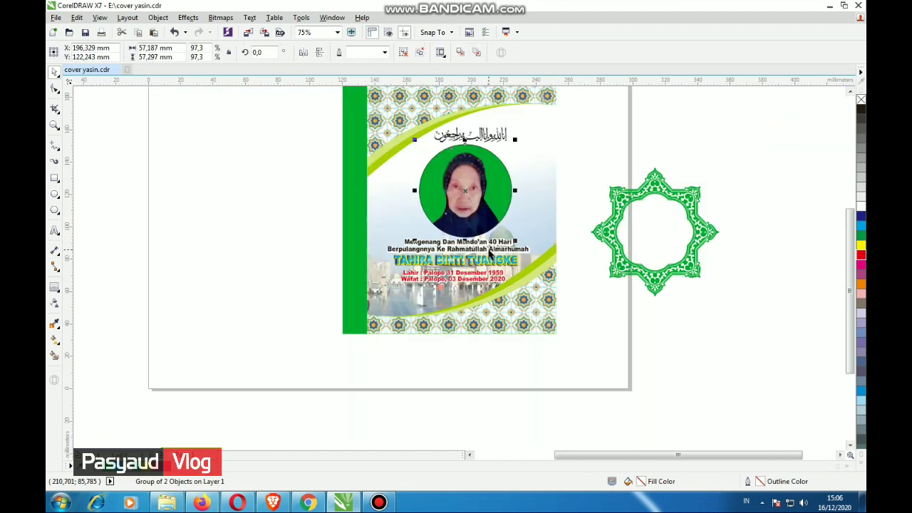
scroll(498, 141, "up", 3)
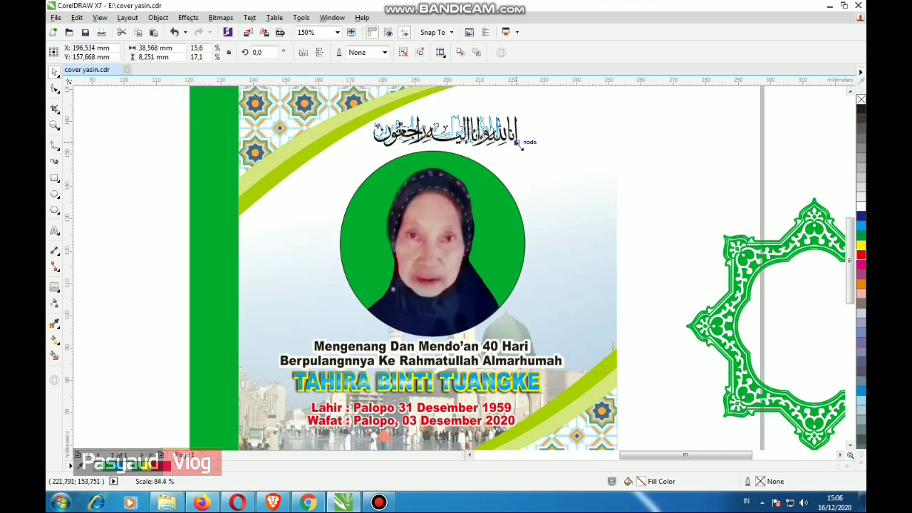
left_click(493, 141)
left_click(493, 141)
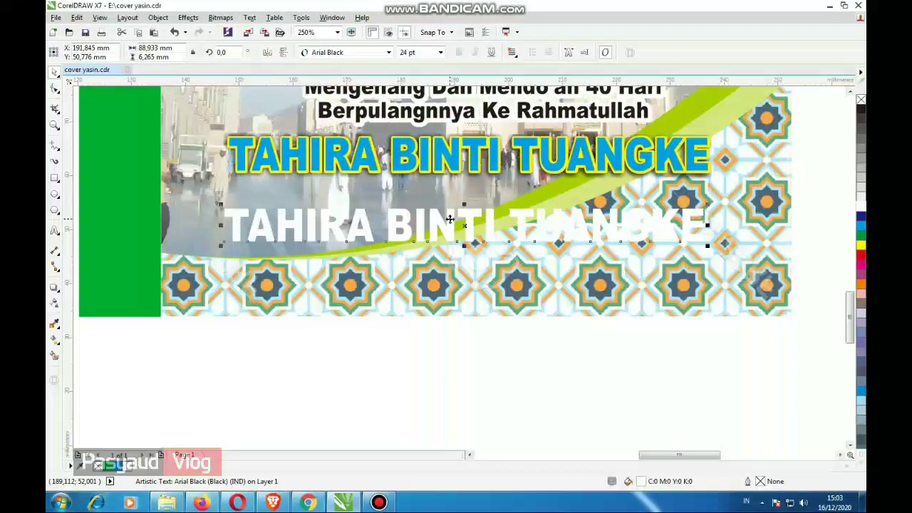
- Place the white name copy exactly over the blue name and give it a linear transparency
left_click_drag(450, 220, 449, 151)
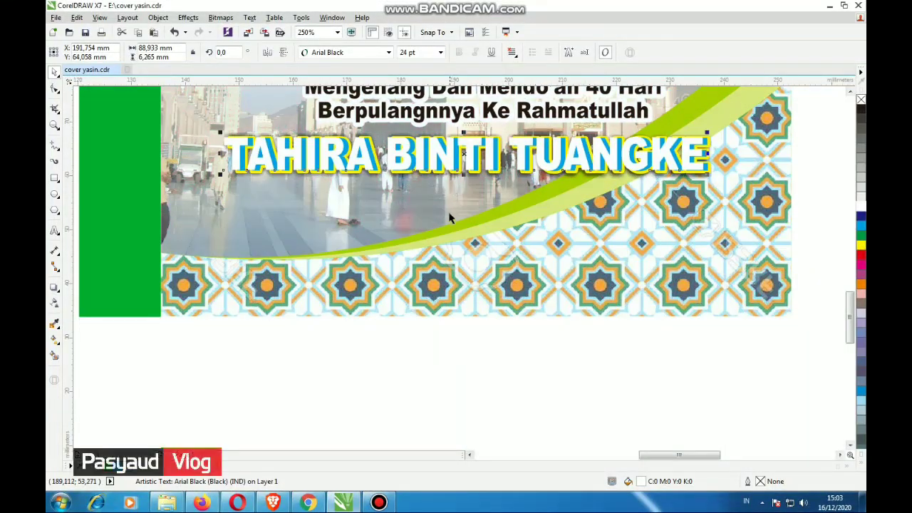
key("Down")
key("Down")
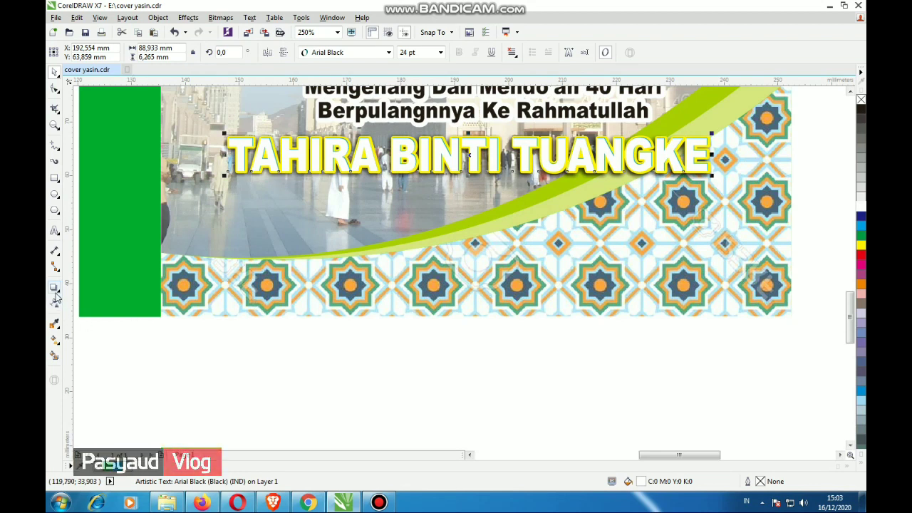
left_click(55, 305)
left_click(84, 52)
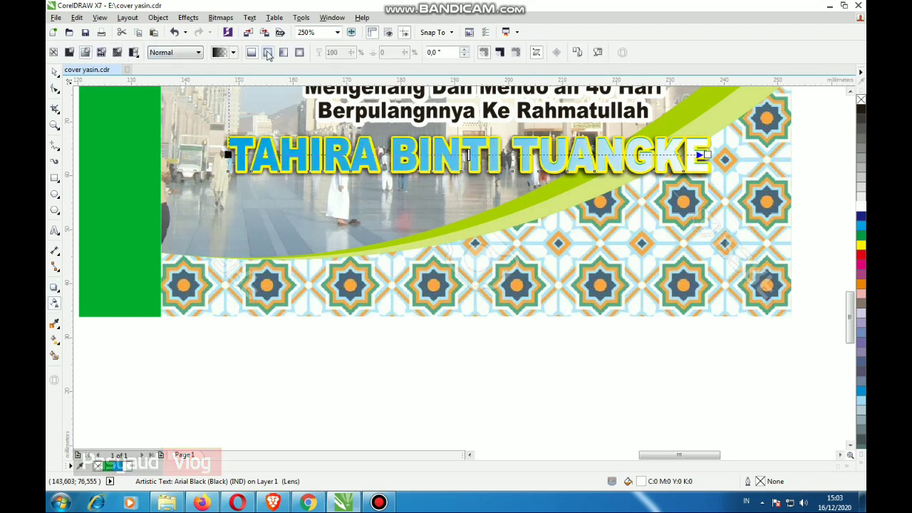
- Switch the transparency to radial and stretch the fade across the name
left_click(267, 52)
left_click_drag(707, 154, 770, 153)
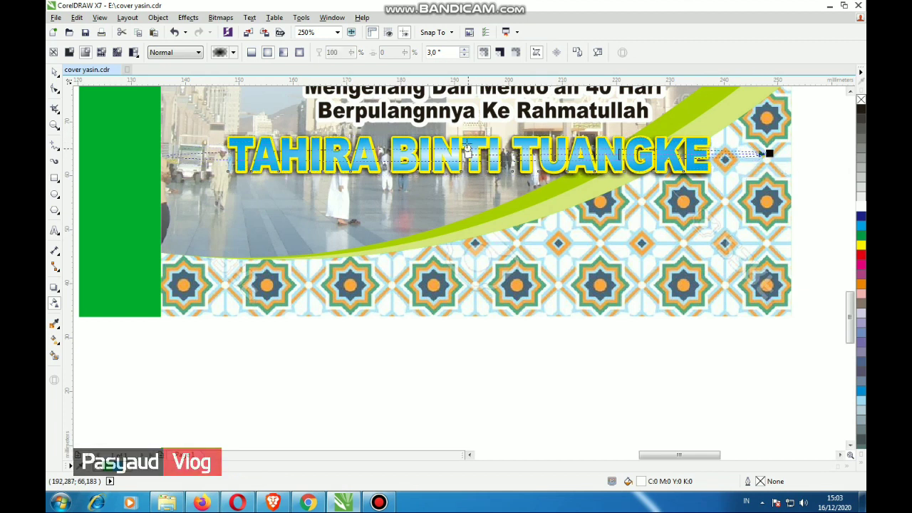
scroll(468, 149, "up", 2)
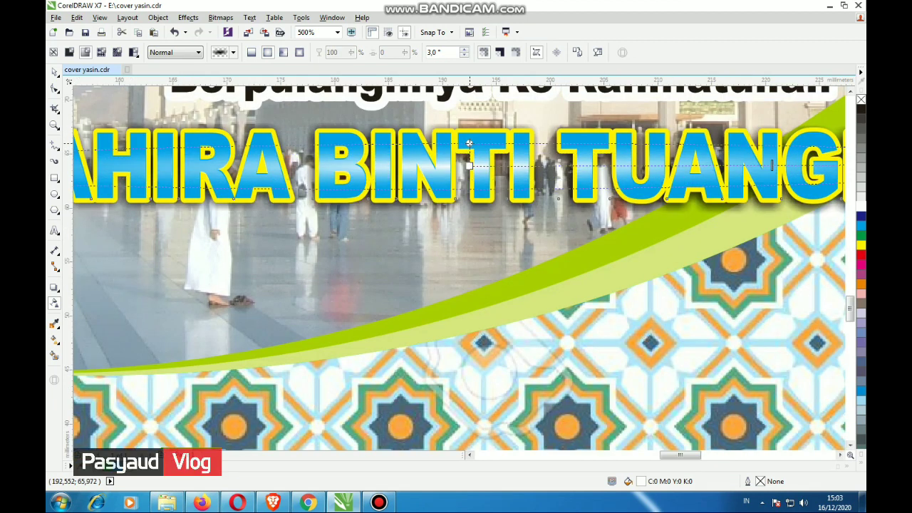
scroll(359, 209, "down", 2)
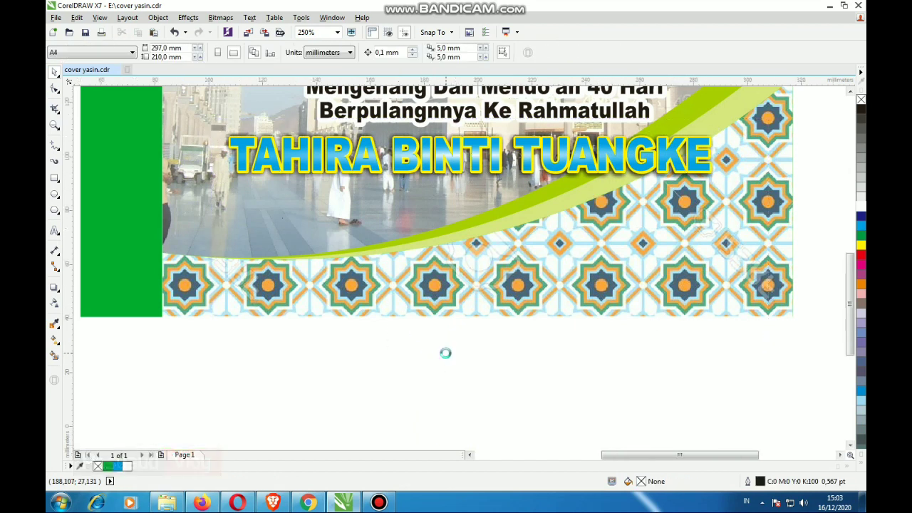
scroll(443, 352, "down", 3)
scroll(462, 325, "up", 2)
- Move the Arabic calligraphy, photo circle and Mengenang heading upward
left_click(474, 160)
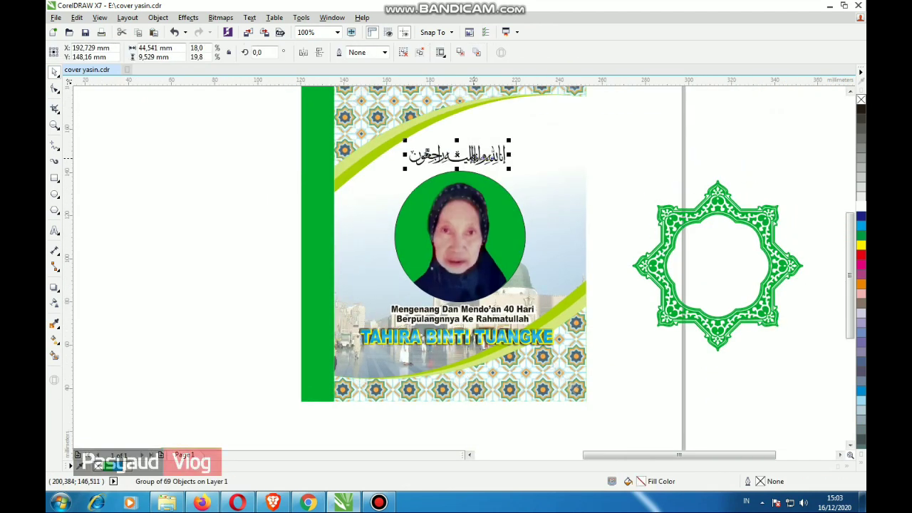
left_click_drag(474, 160, 474, 138)
left_click_drag(472, 205, 475, 179)
key("Escape")
left_click_drag(508, 311, 493, 281)
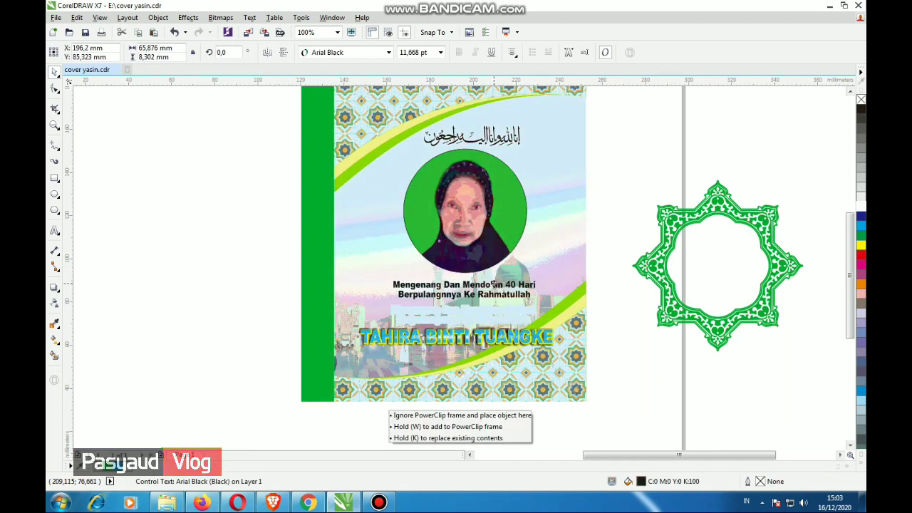
- Move the name group up under the heading and shrink it to fit the cover
left_click(489, 340)
left_click_drag(484, 340, 490, 312)
scroll(530, 323, "up", 3)
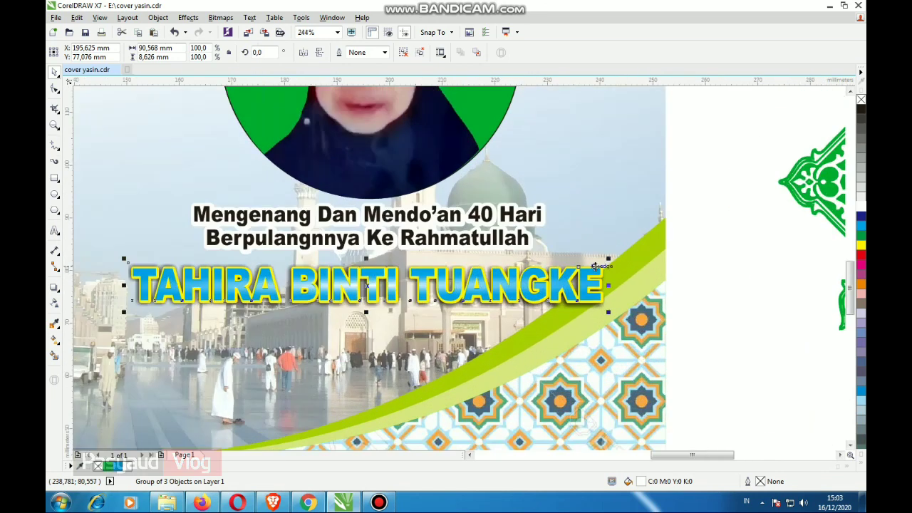
left_click_drag(606, 258, 536, 267)
left_click_drag(415, 280, 442, 267)
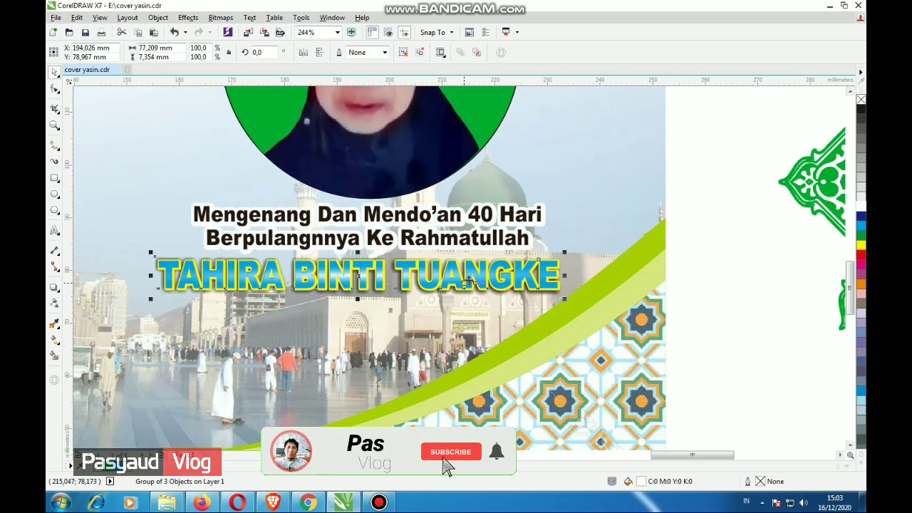
key("Up")
key("Up")
key("Right")
key("Right")
key("Right")
key("Up")
key("Up")
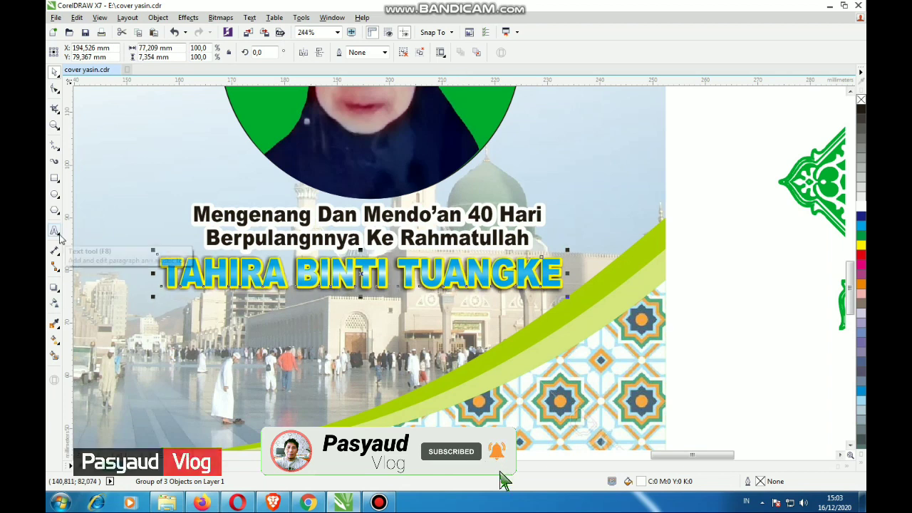
- Add 'Almarhumah' after 'Rahmatullah' in the heading
key("F8")
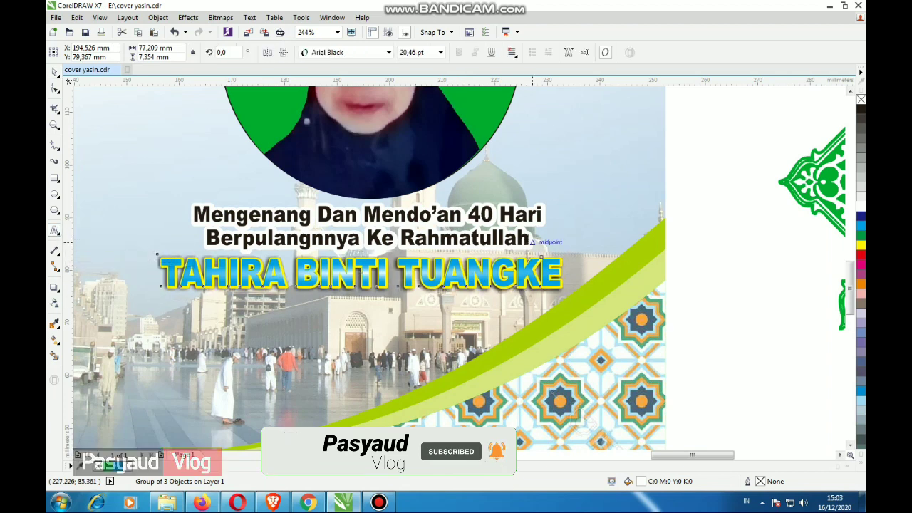
left_click(531, 239)
type("al")
key("BackSpace")
key("BackSpace")
key("BackSpace")
type("a")
key("BackSpace")
type("Almarhumah")
left_click(54, 71)
left_click(717, 281)
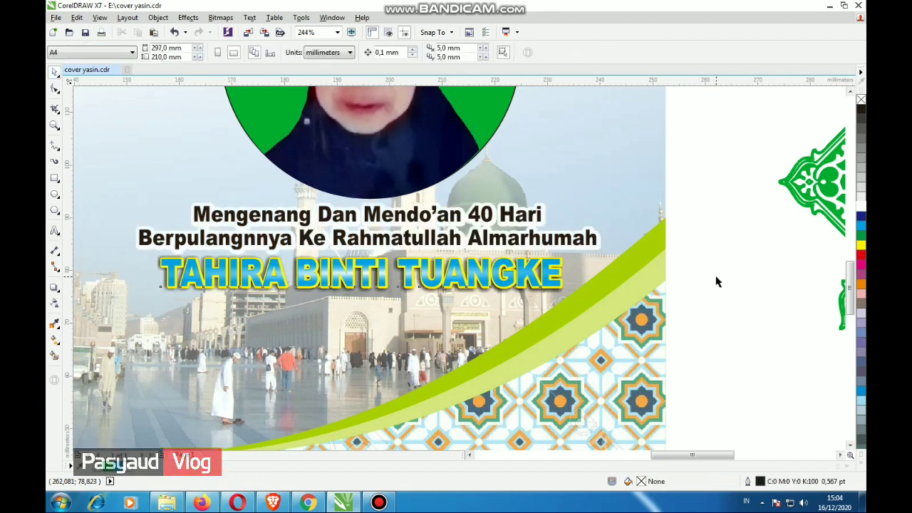
scroll(707, 292, "down", 1)
scroll(707, 292, "left", 2)
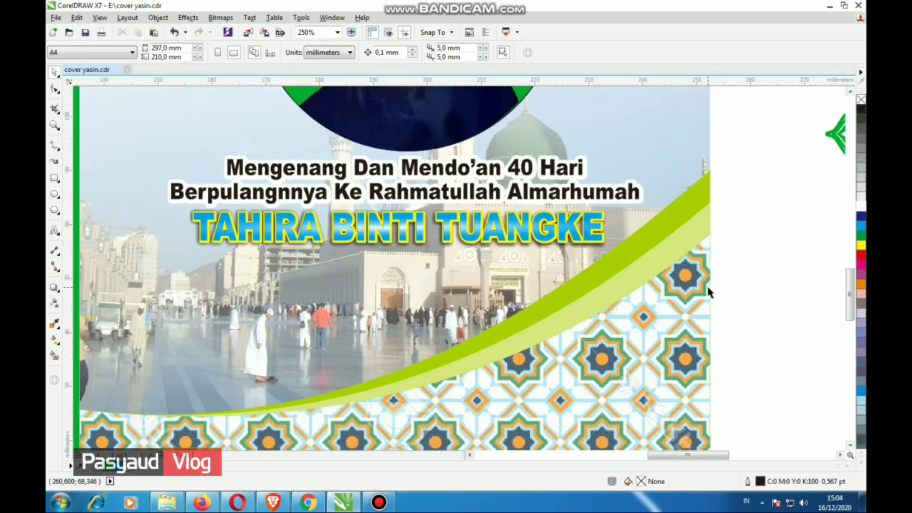
left_click(54, 230)
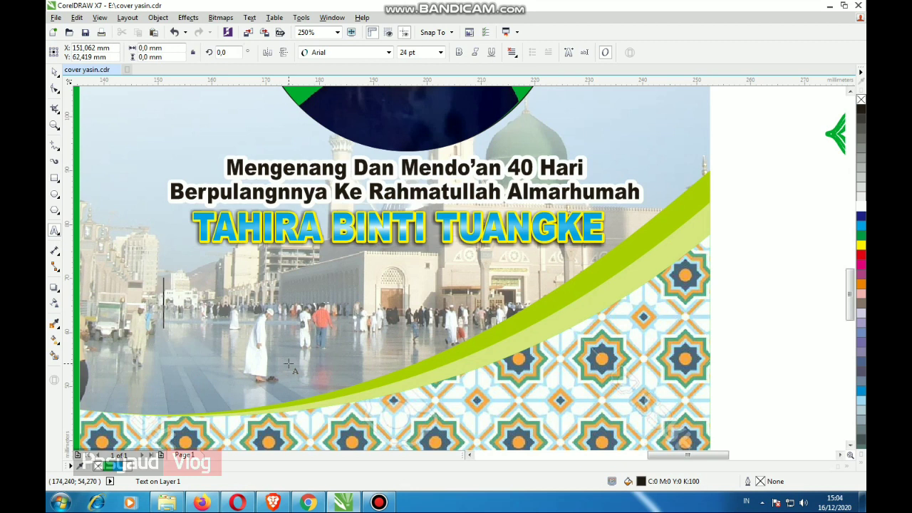
type("Lah")
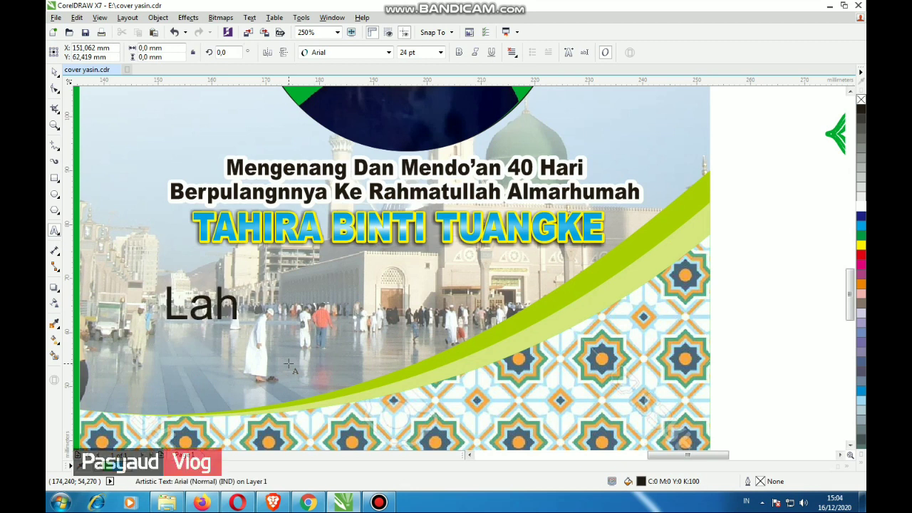
type("m")
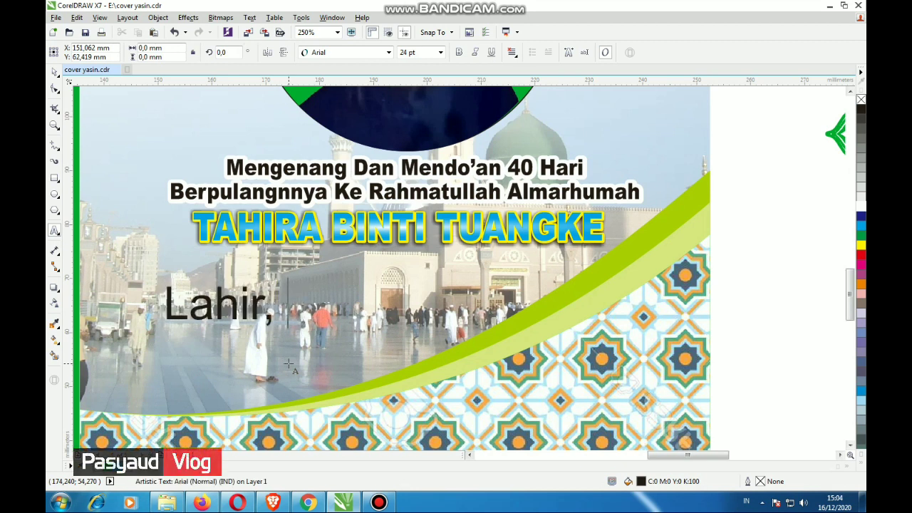
type("Palopo")
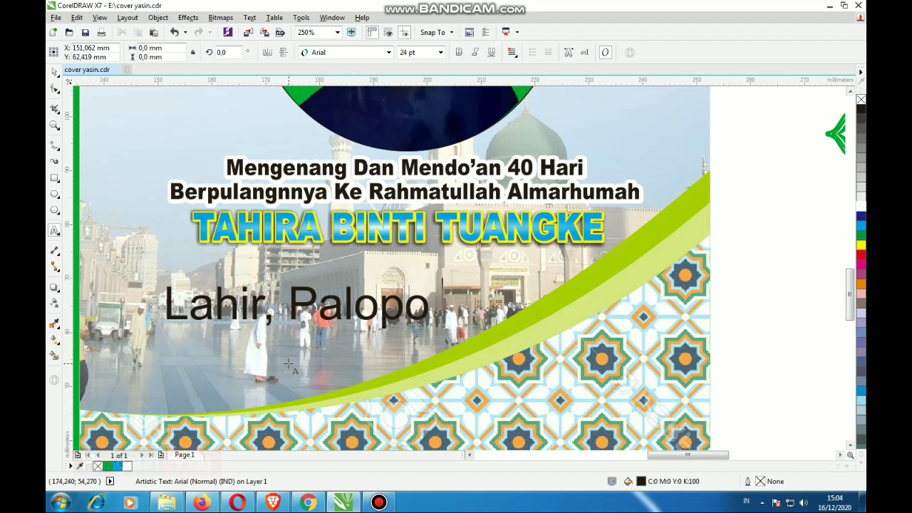
type(" 31 Desemb")
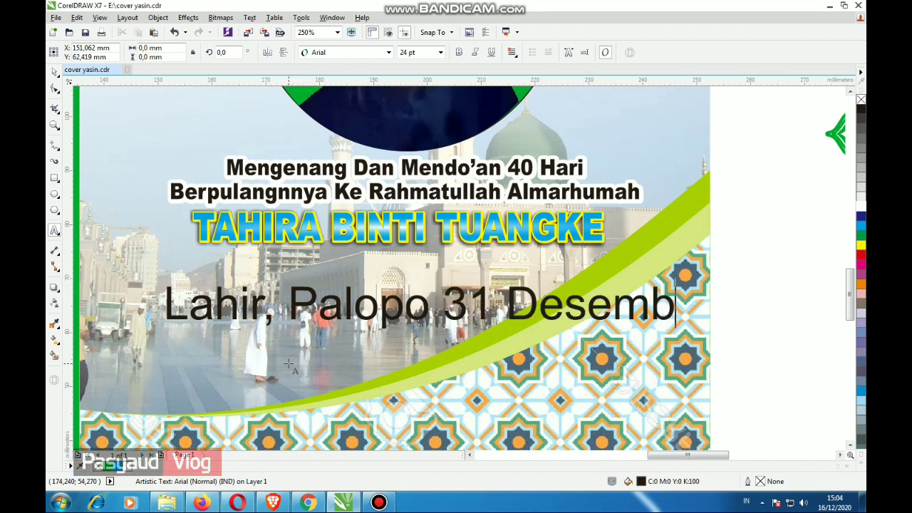
type("er 19")
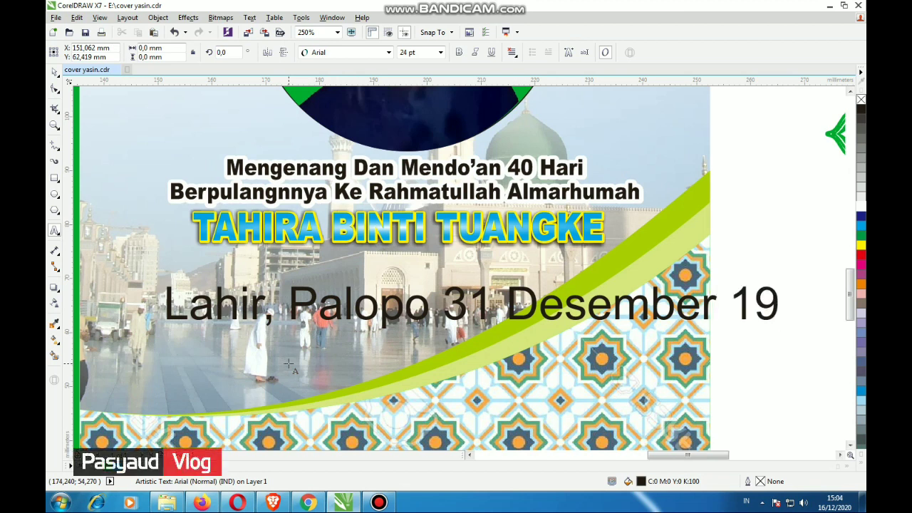
type("59")
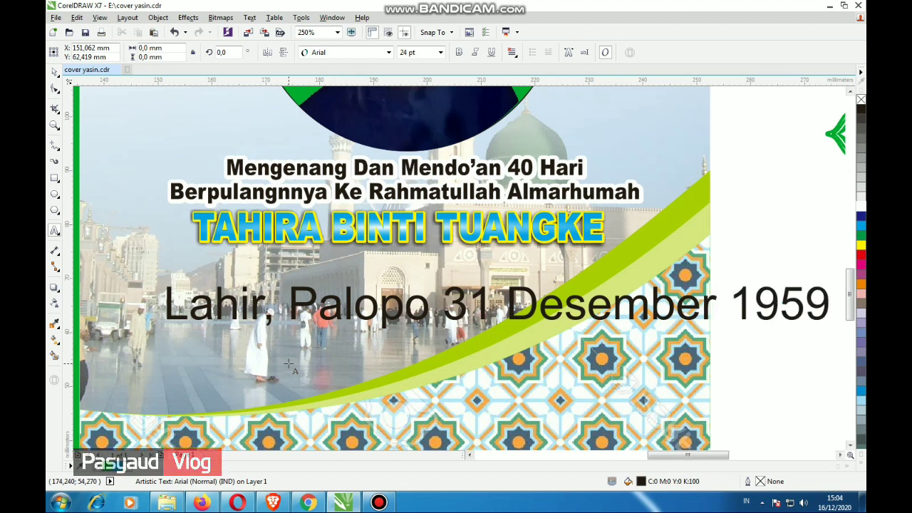
key("Return")
- Type the second line 'Wafat : Palopo Desember 2020' and put a colon after Lahir
type("Wafat : ")
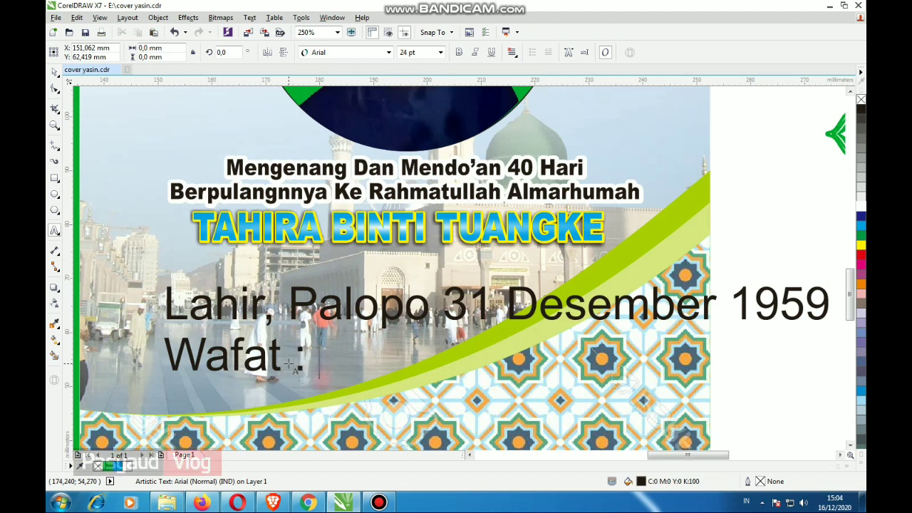
type("Palopo Des")
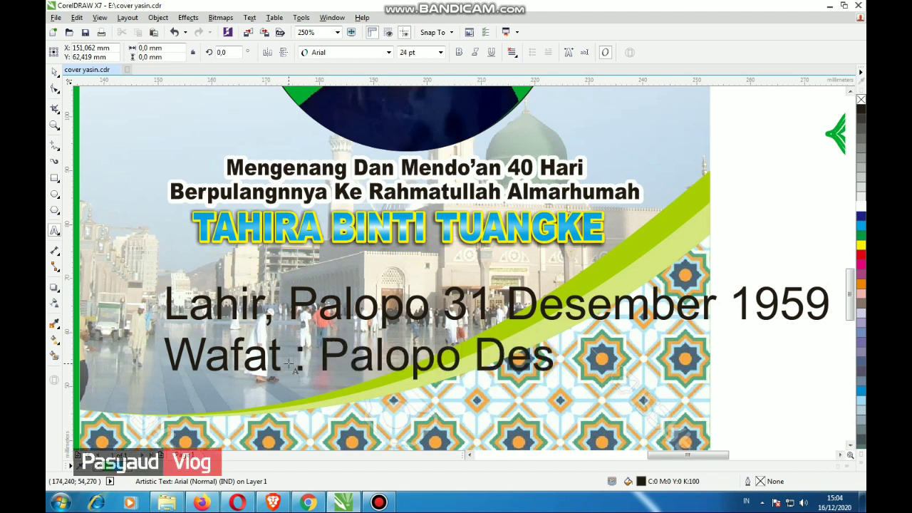
key("BackSpace")
key("BackSpace")
key("BackSpace")
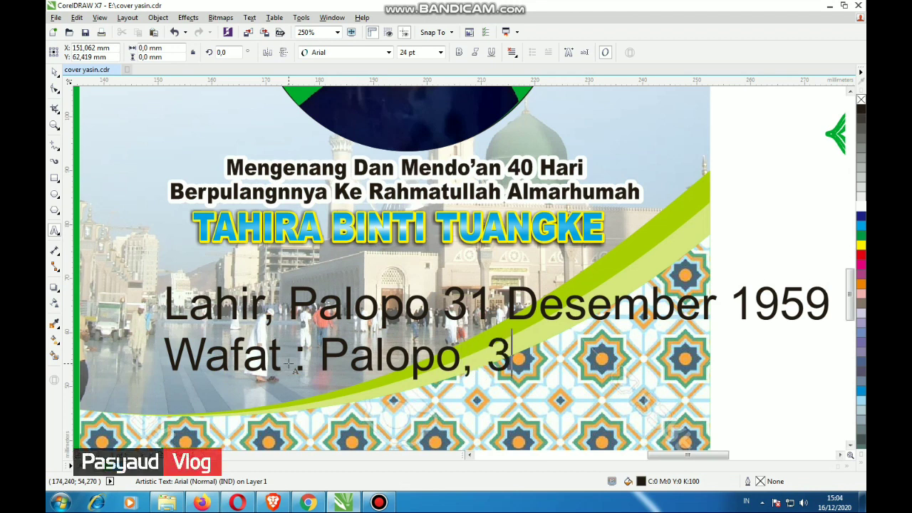
type(" Desembsr ")
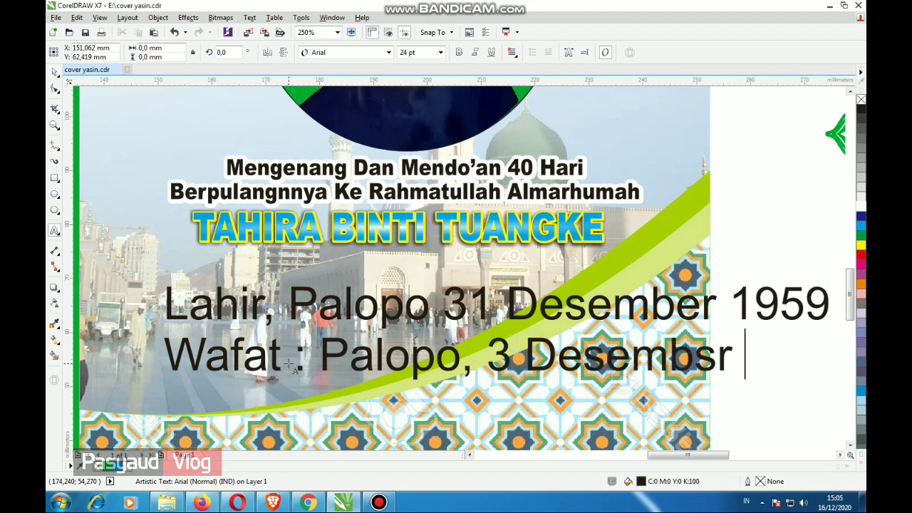
type("2020")
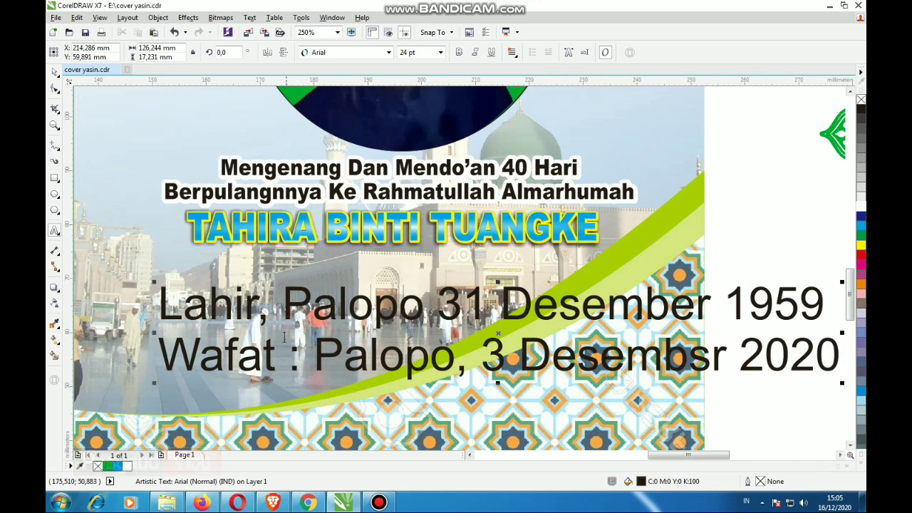
key("BackSpace")
key("BackSpace")
type(":")
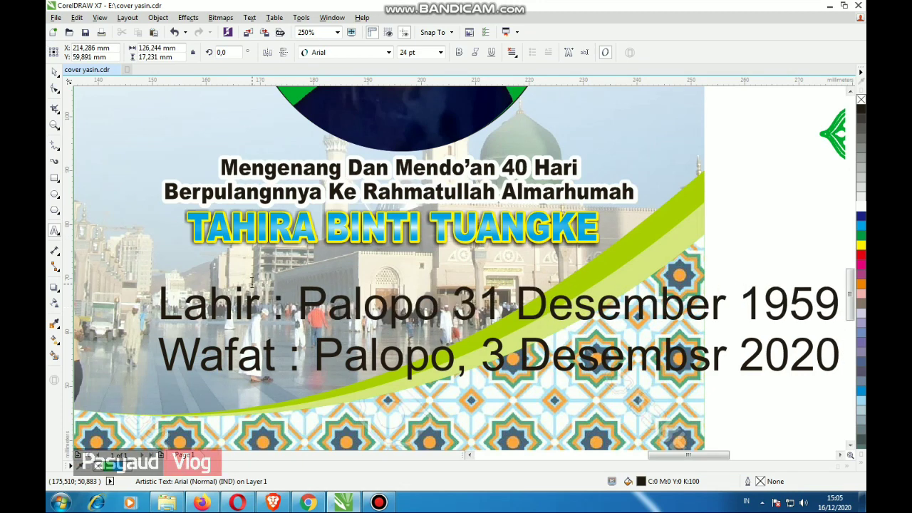
scroll(252, 282, "down", 2)
left_click(388, 52)
- Set the date lines to Arial Black, shrink them, and tighten their line spacing
left_click(524, 179)
left_click(513, 53)
left_click_drag(718, 356, 399, 306)
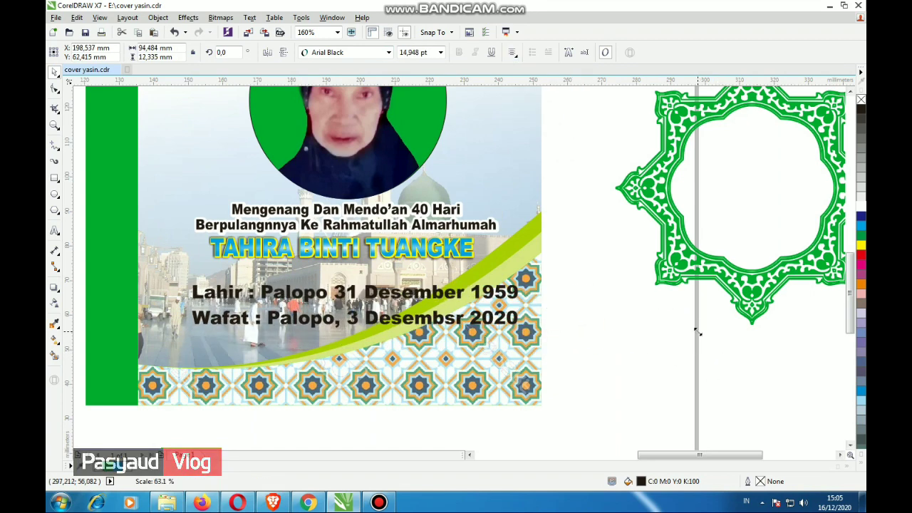
key("F10")
scroll(188, 312, "up", 2)
scroll(189, 312, "up", 2)
left_click_drag(188, 285, 191, 268)
- Correct the misspelled 'Desembsr' to 'Desember'
left_click(54, 230)
scroll(595, 319, "up", 1)
left_click(550, 235)
key("Delete")
type("e")
scroll(550, 235, "down", 6)
scroll(522, 186, "up", 2)
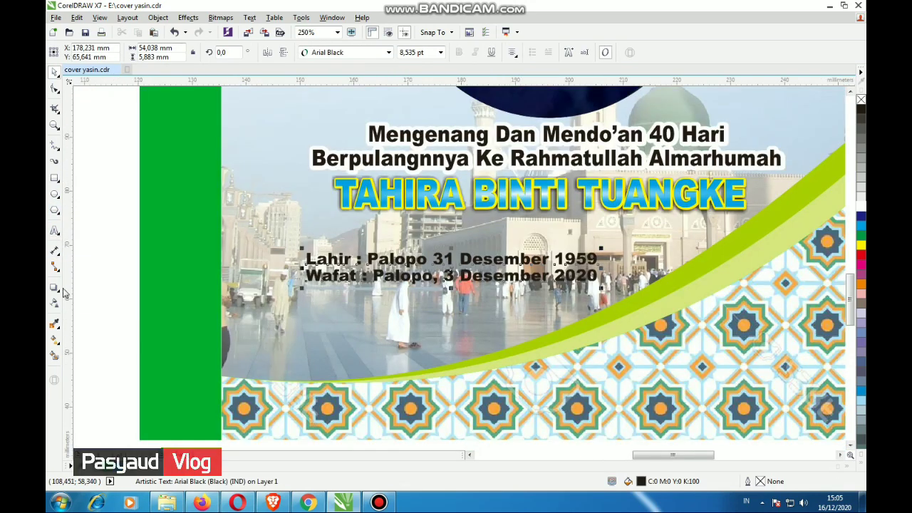
- Add a white outer contour to the date lines, thinned to a 0.369 mm offset
left_click(54, 287)
left_click(82, 299)
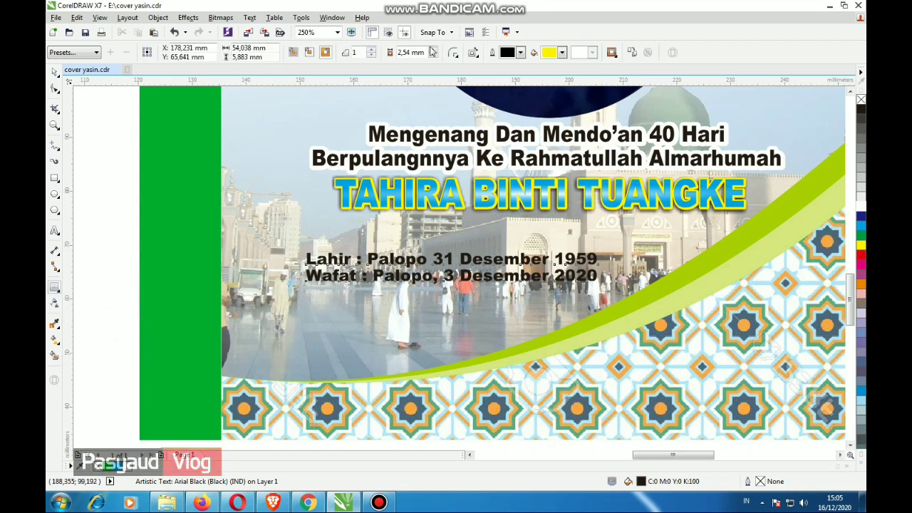
left_click(326, 53)
left_click(562, 53)
left_click(590, 73)
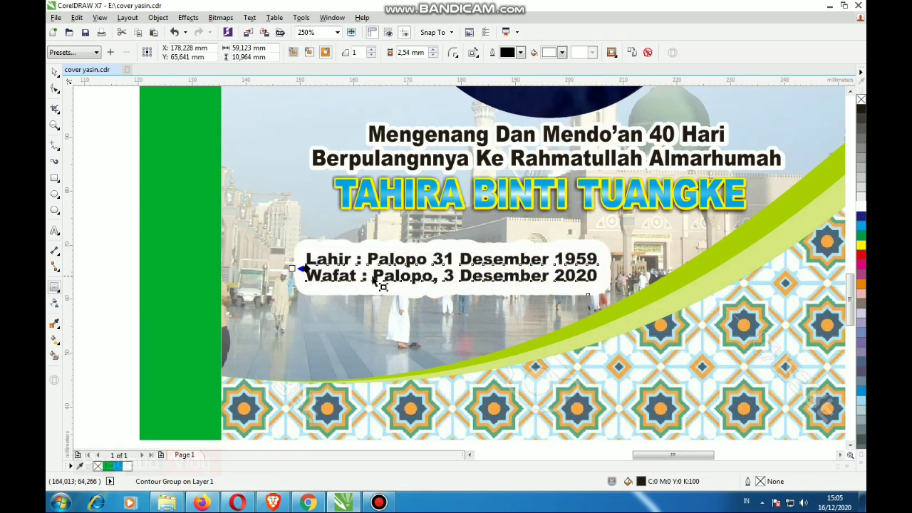
scroll(258, 264, "up", 2)
mouse_move(276, 268)
left_mouse_down()
mouse_move(278, 275)
mouse_move(290, 261)
left_mouse_up()
scroll(275, 276, "up", 4)
- Centre the date text beneath the name and enlarge it to about 10.937 pt
scroll(290, 261, "down", 9)
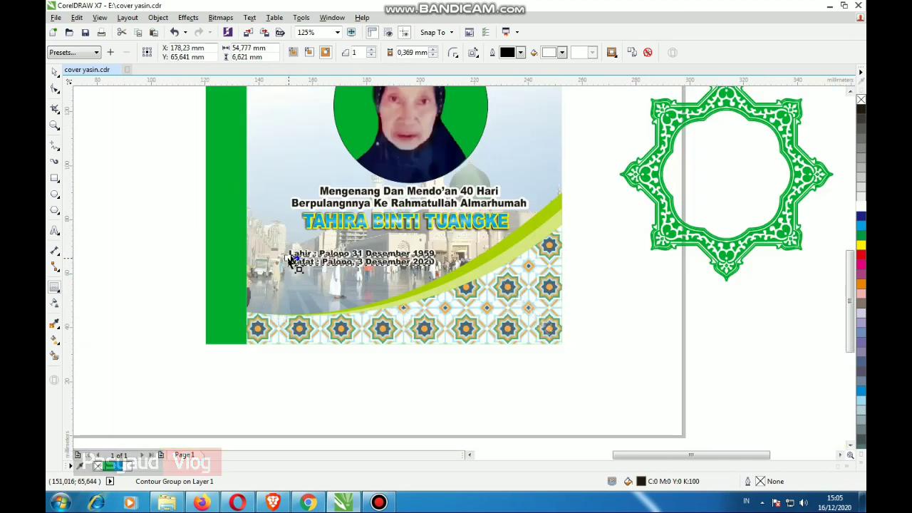
left_click(55, 72)
left_click_drag(361, 257, 403, 243)
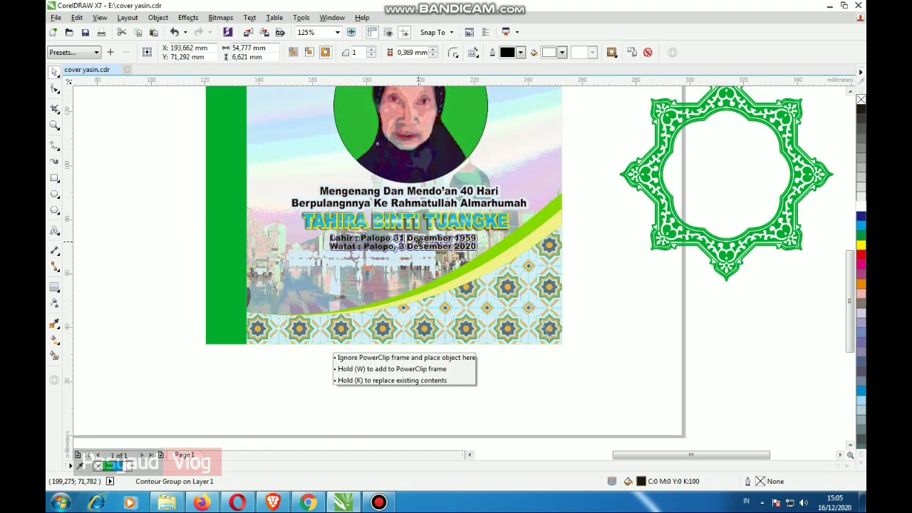
left_click(569, 295)
scroll(568, 294, "up", 2)
left_click(427, 235)
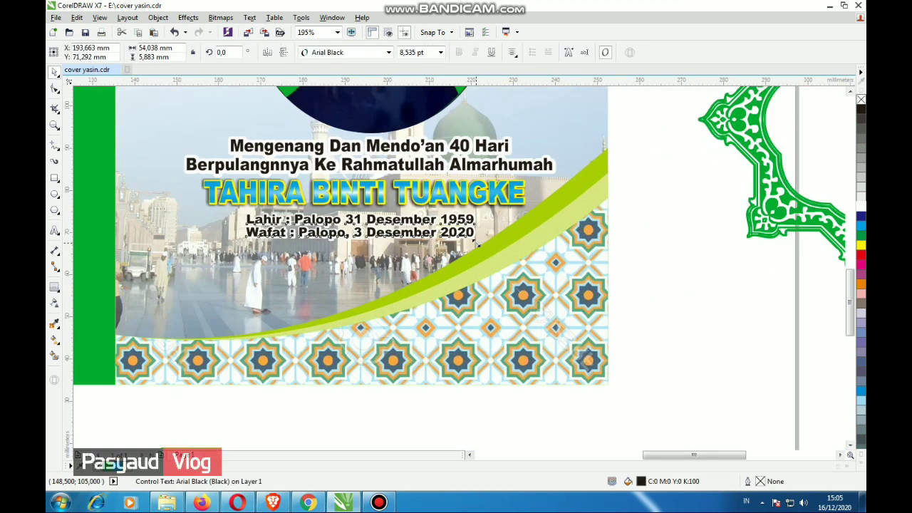
left_click_drag(477, 243, 491, 249)
scroll(396, 267, "up", 3)
left_click_drag(280, 207, 280, 215)
scroll(278, 208, "down", 3)
- Insert a 0 so the death date reads 03 Desember 2020
left_click(54, 230)
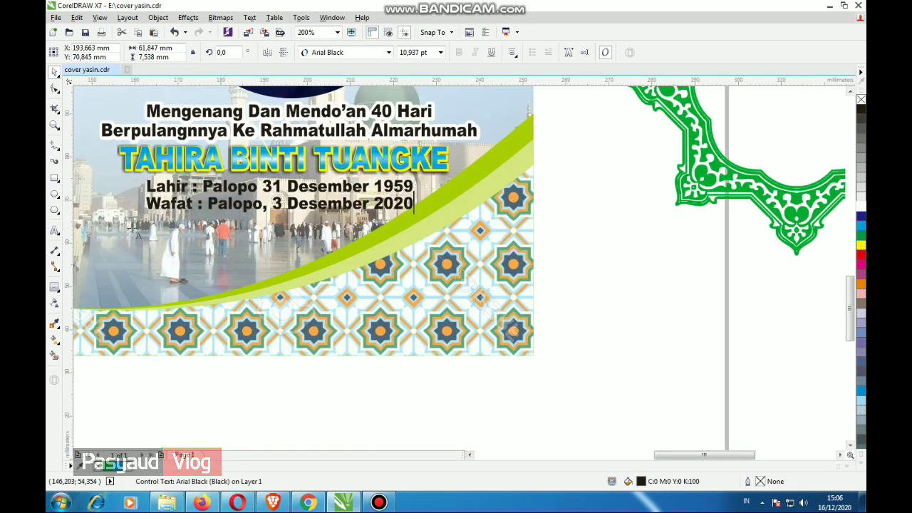
scroll(238, 220, "up", 2)
type("0")
left_click(55, 73)
- Colour the Lahir/Wafat text red
scroll(617, 283, "down", 2)
scroll(616, 282, "down", 1)
scroll(617, 283, "down", 1)
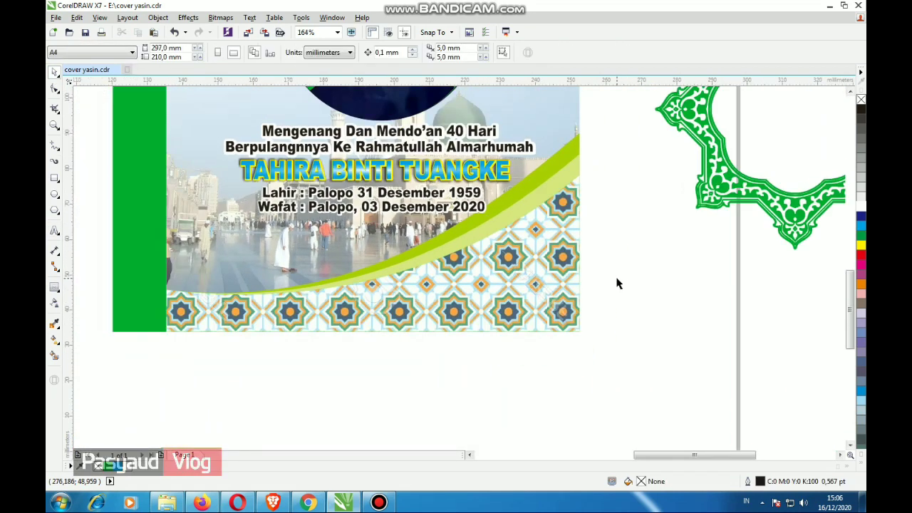
key("Tab")
left_click(861, 246)
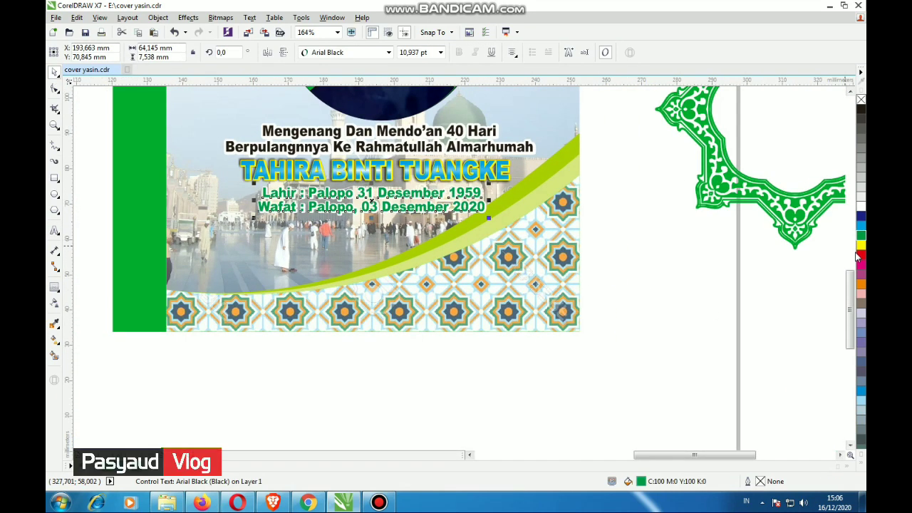
left_click(861, 254)
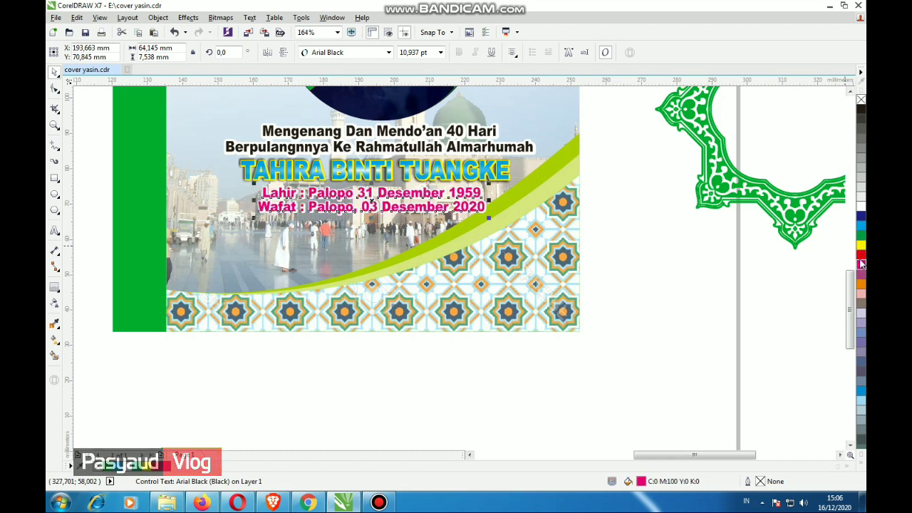
- Shift the five heading and date texts slightly left to re-centre them
left_click_drag(468, 233, 465, 235)
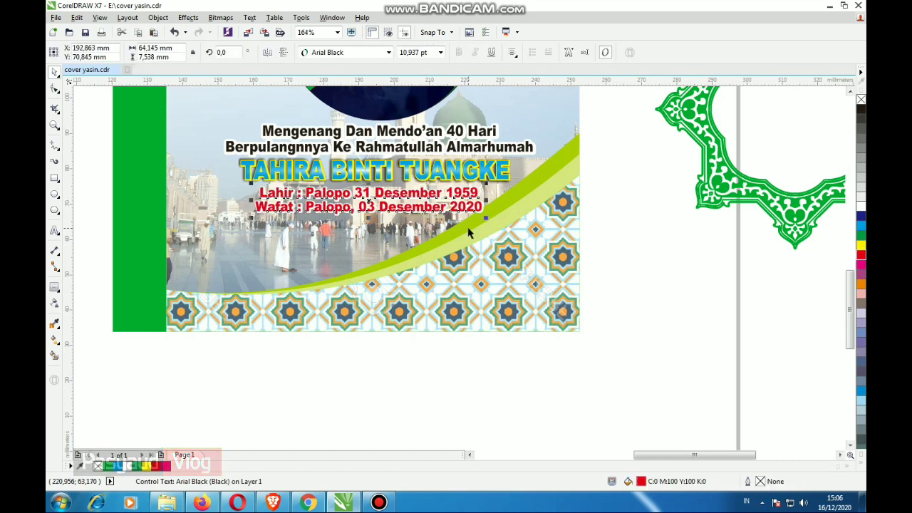
left_click_drag(589, 265, 184, 110)
key("Left")
key("Left")
key("Left")
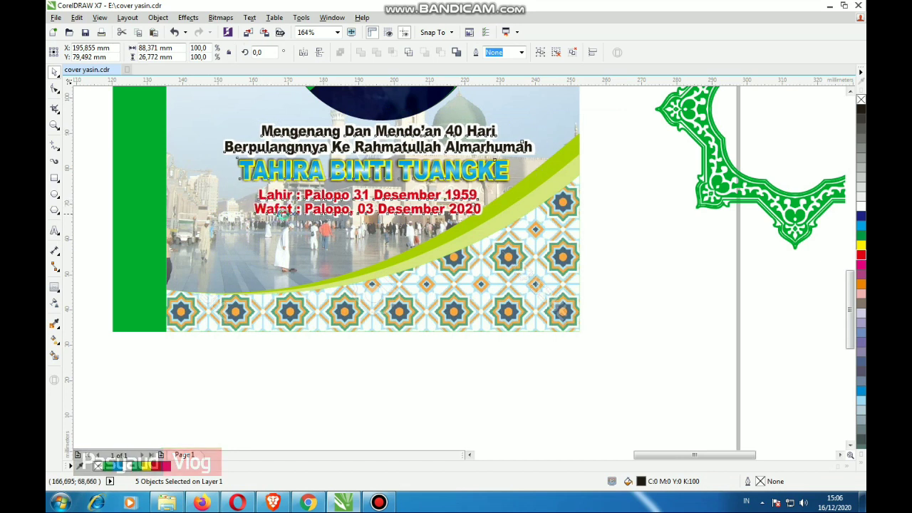
left_click(608, 273)
left_click(461, 199)
left_click(598, 246)
scroll(465, 329, "up", 1)
scroll(468, 331, "up", 2)
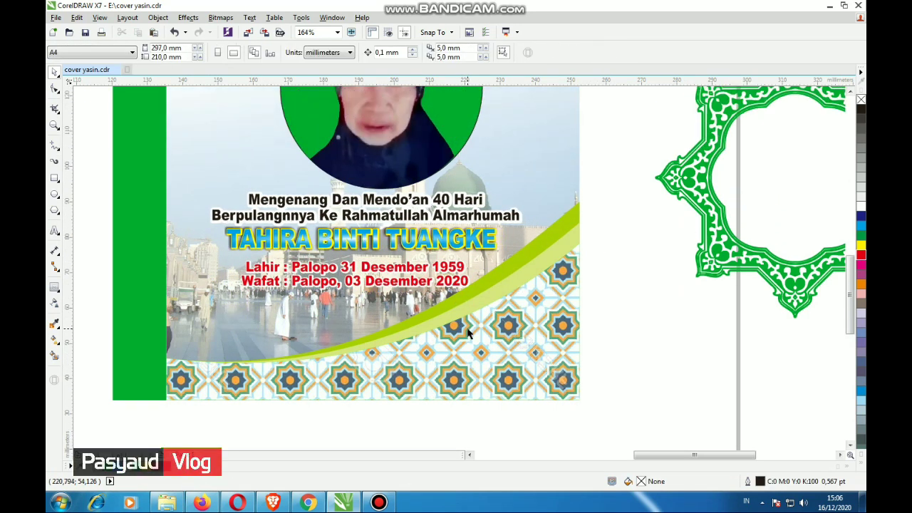
- Shrink the Arabic calligraphy slightly
scroll(616, 327, "down", 3)
left_click(501, 140)
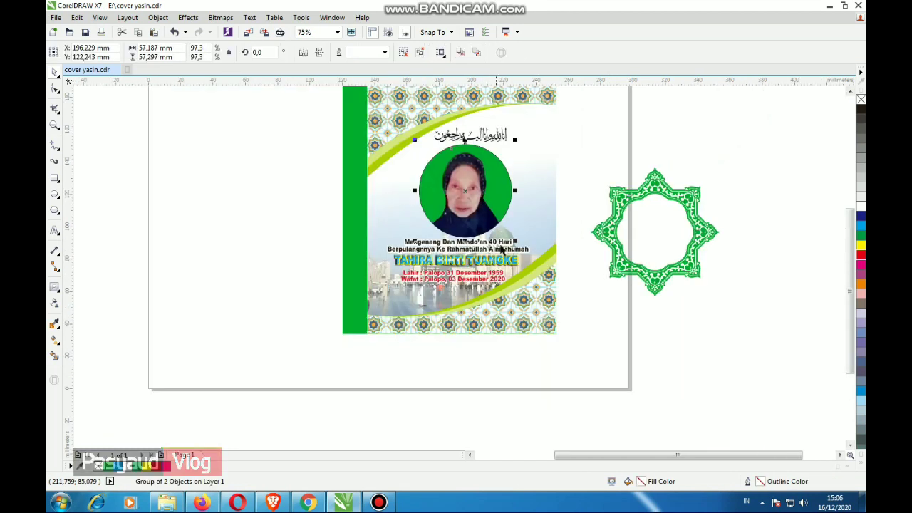
left_click(500, 140, "ctrl")
scroll(502, 142, "up", 2)
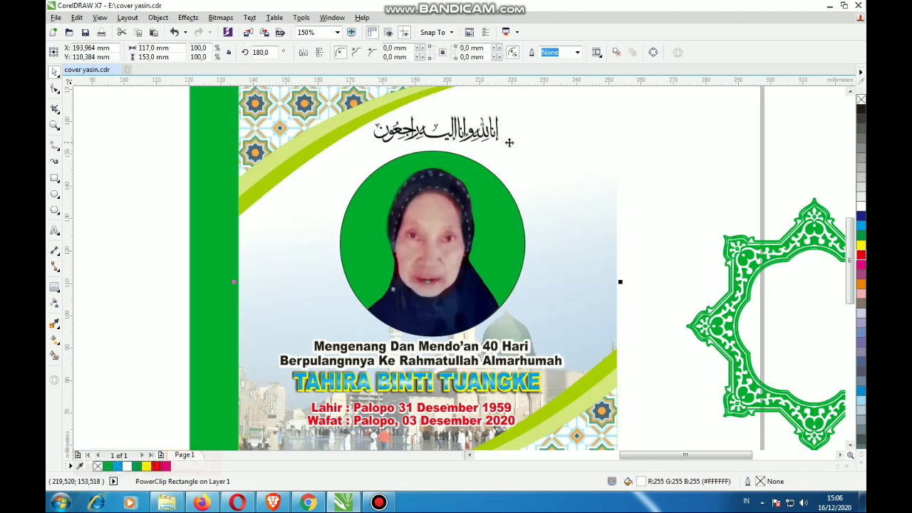
left_click_drag(520, 151, 510, 146)
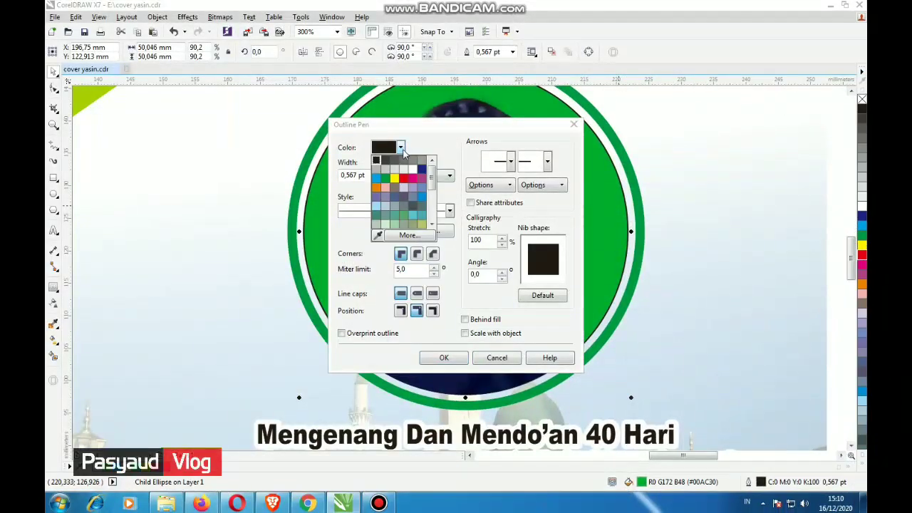
- Give the portrait circle a green ring outline in the Outline Pen dialog
left_click(385, 177)
left_click(436, 354)
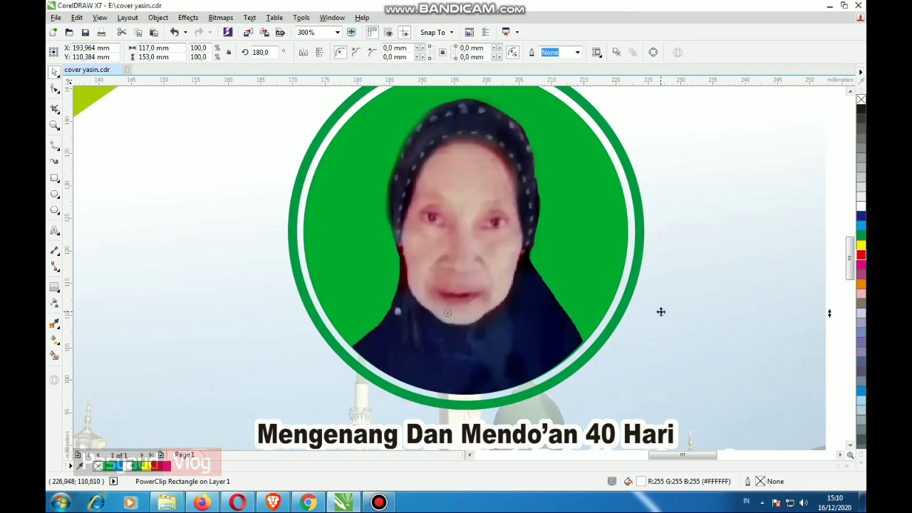
scroll(796, 300, "up", 1)
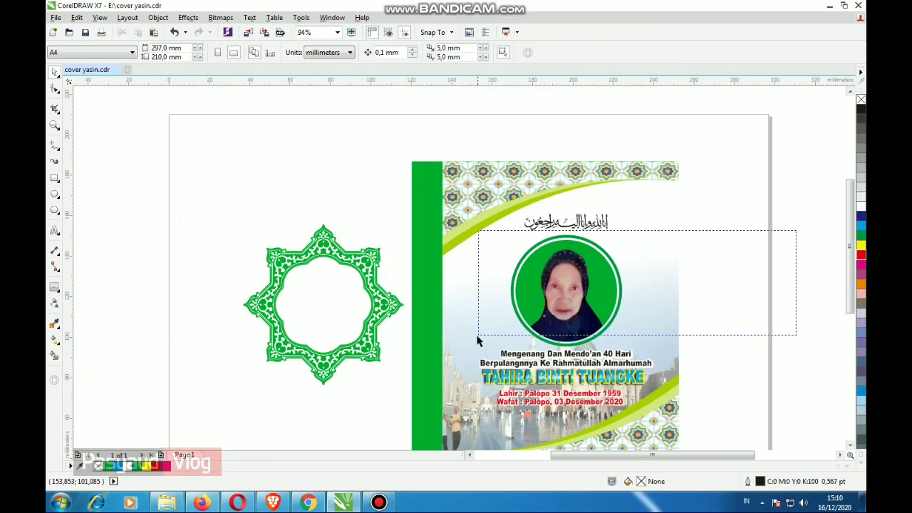
- Nudge the Arabic calligraphy group slightly left
left_click_drag(477, 338, 479, 339)
left_click(598, 227)
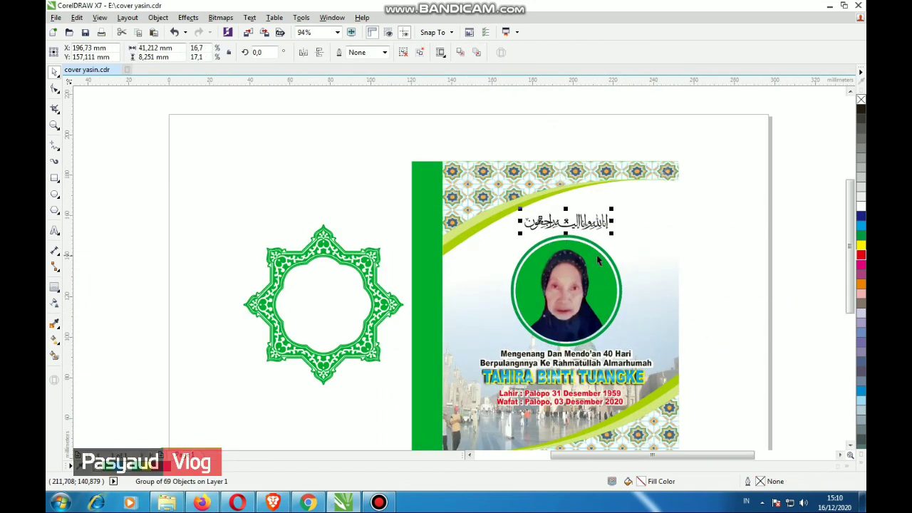
key("Left")
key("Left")
left_click(772, 269)
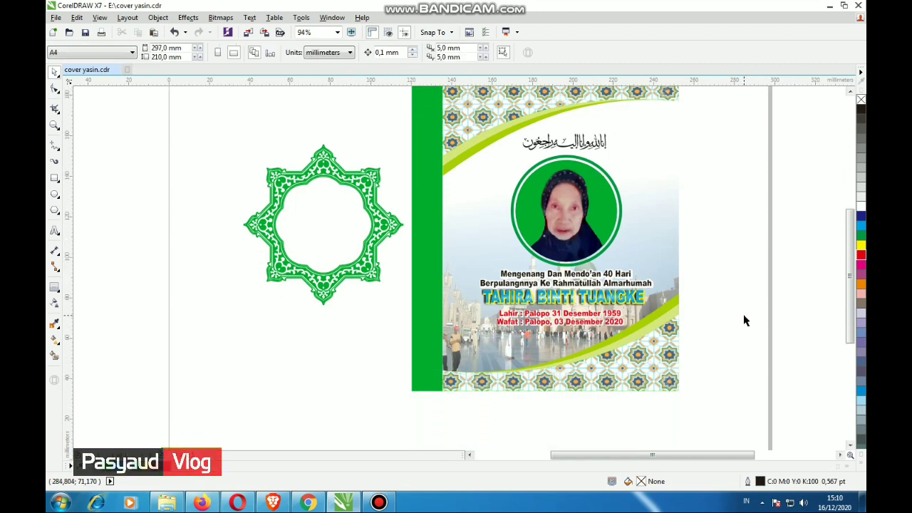
scroll(708, 315, "down", 1)
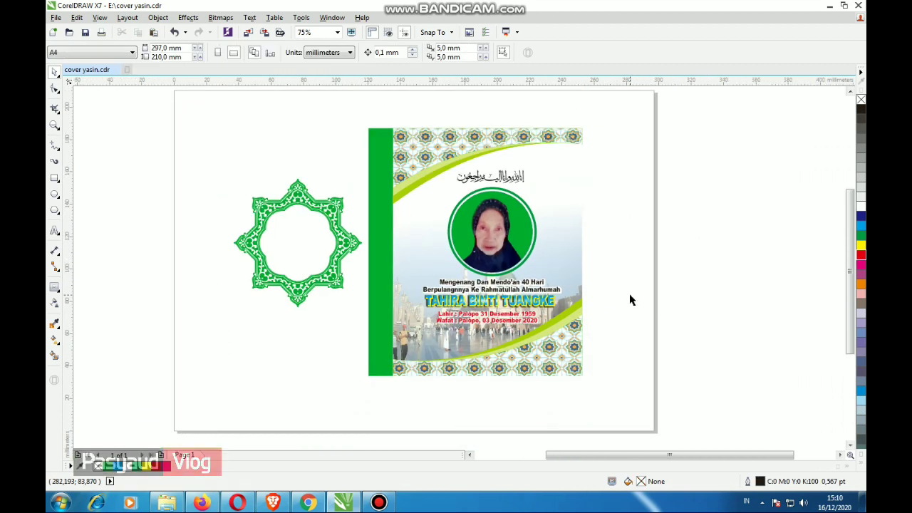
- Change the portrait ring outline colour to green in the Outline Pen dialog
scroll(516, 318, "up", 1)
left_click(516, 318)
scroll(508, 294, "up", 3)
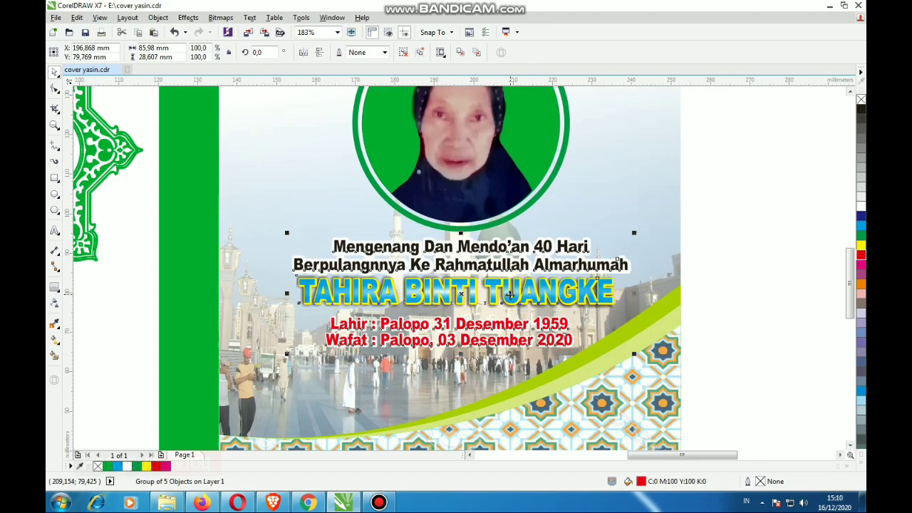
scroll(287, 352, "down", 1)
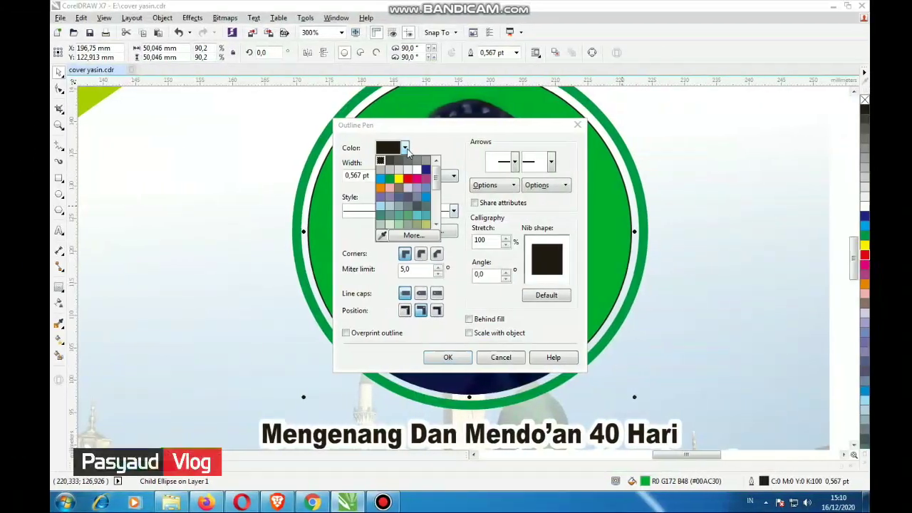
left_click(384, 180)
left_click(443, 358)
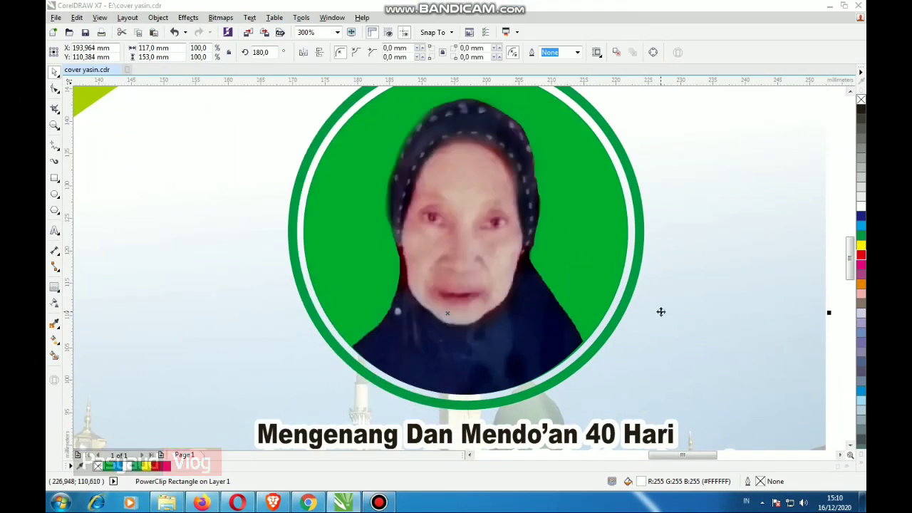
- Nudge the Arabic calligraphy group one step to the left
scroll(660, 311, "down", 5)
left_click(798, 299)
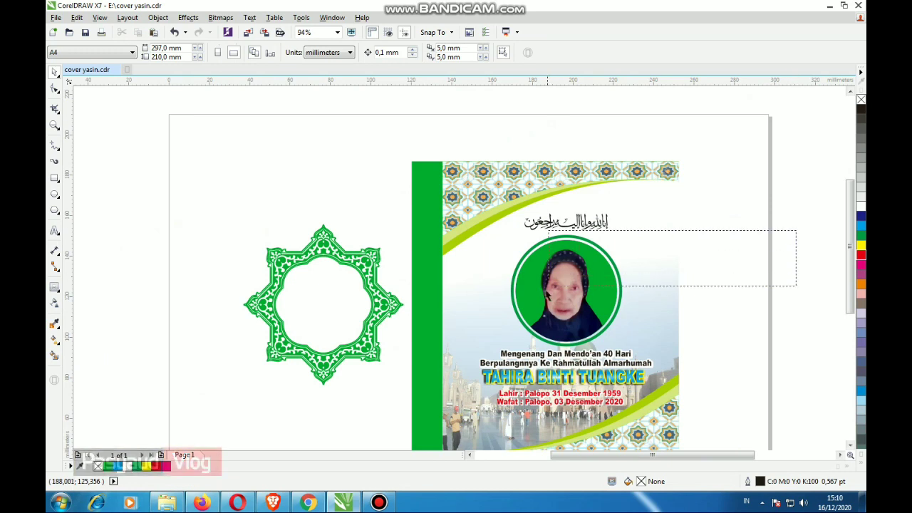
left_click_drag(469, 349, 470, 350)
left_click(599, 224)
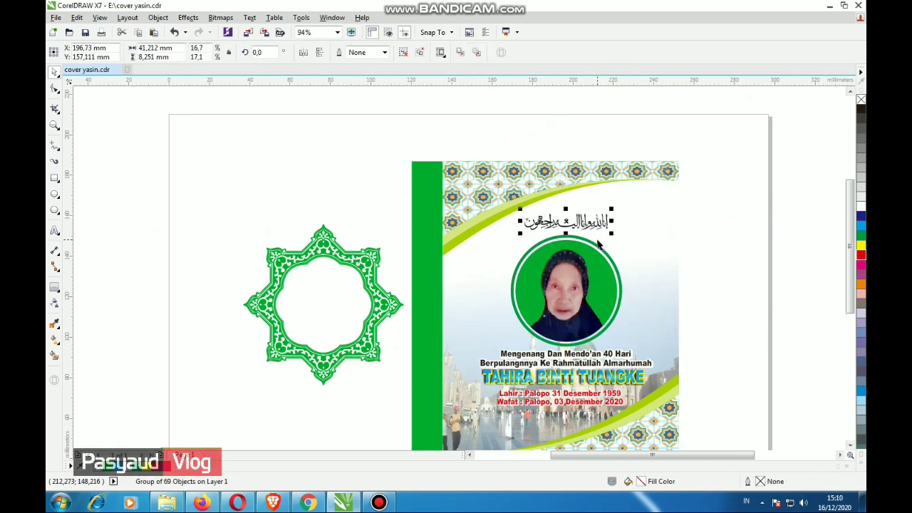
key("Left")
left_click(794, 255)
- Scroll around the page to review the finished memorial cover
scroll(747, 309, "down", 1)
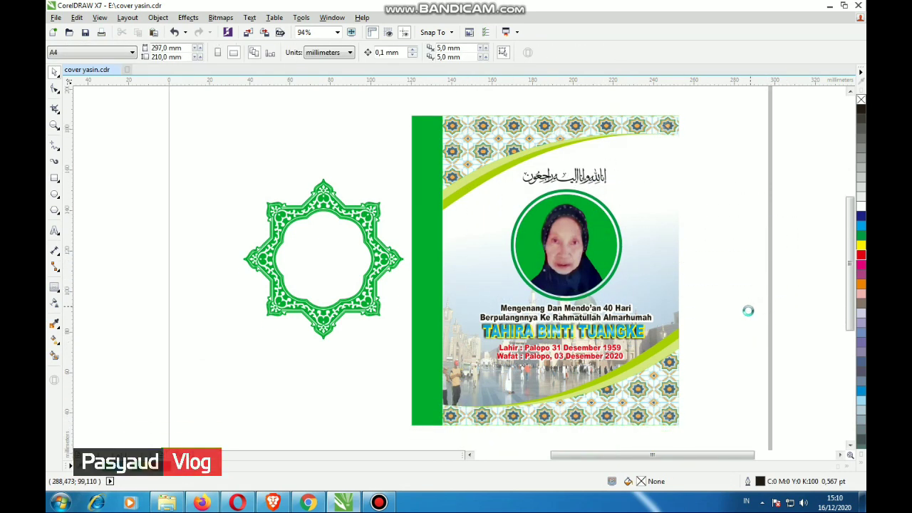
scroll(708, 321, "down", 1)
scroll(708, 320, "right", 1)
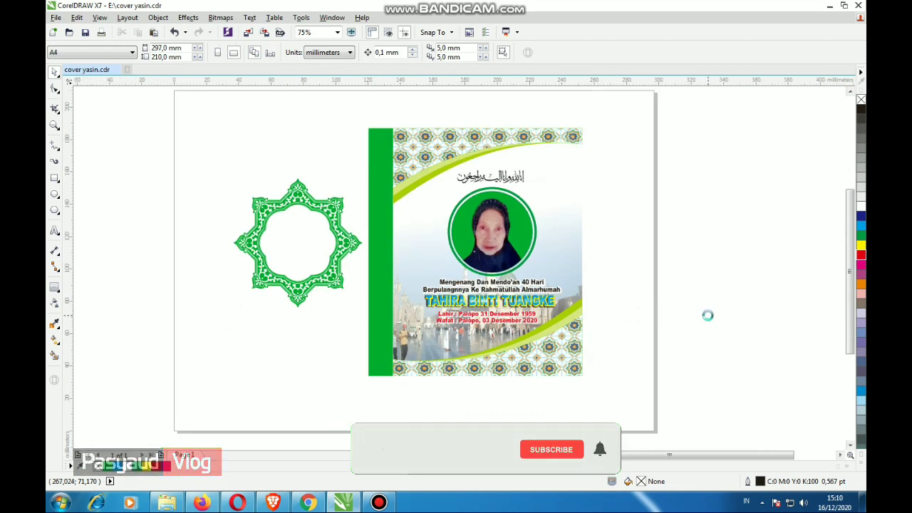
scroll(541, 470, "up", 1)
scroll(570, 463, "up", 1)
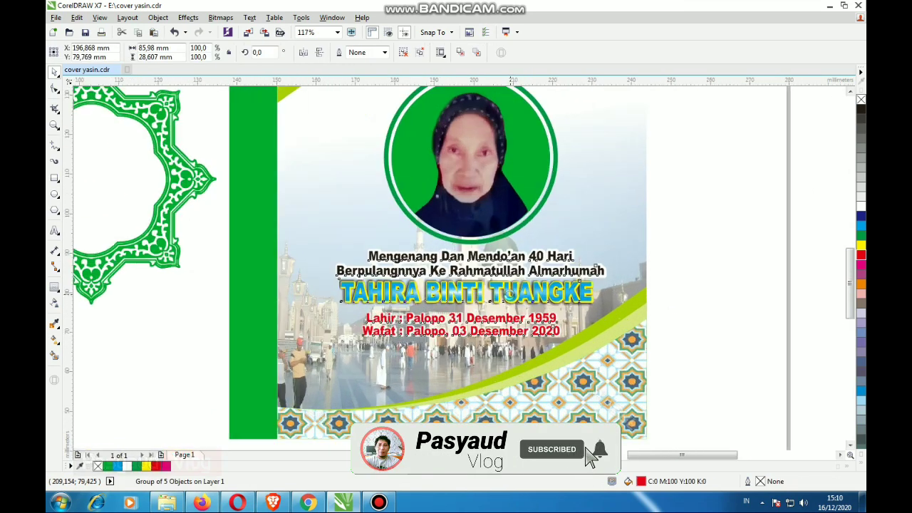
scroll(598, 456, "up", 1)
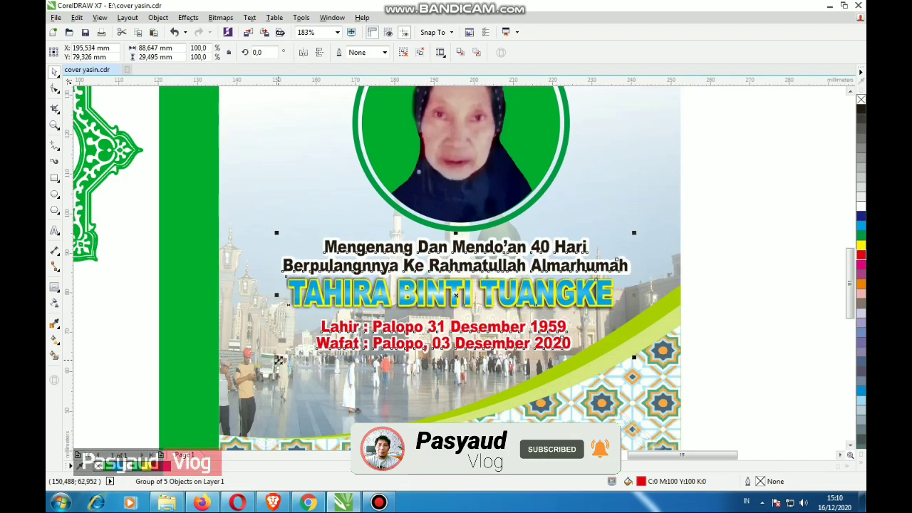
scroll(294, 370, "down", 1)
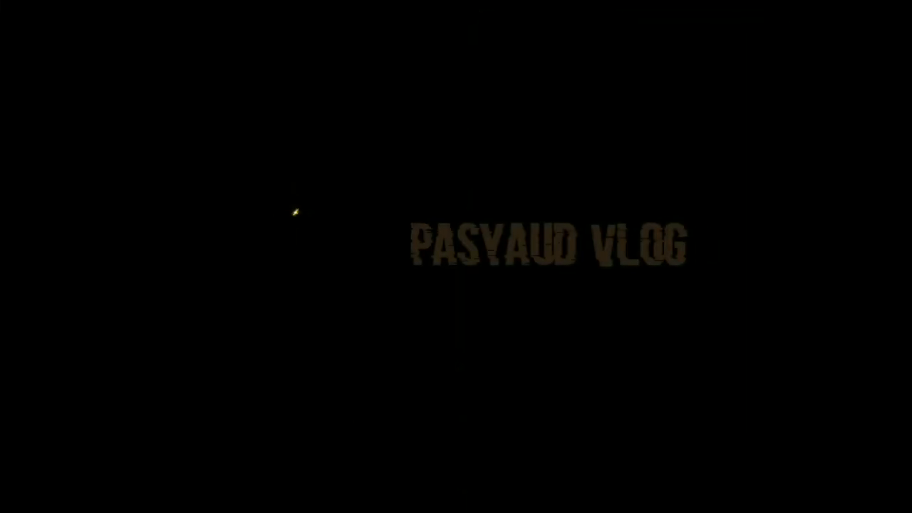